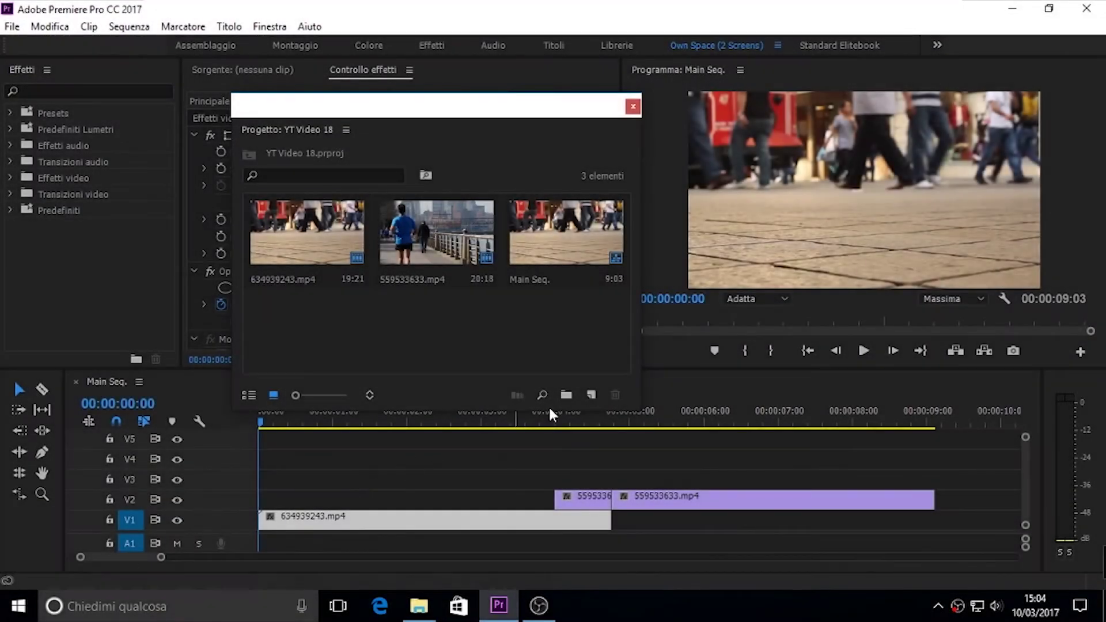
- Open the New Item list in the floating Project panel above the timeline
left_click(591, 395)
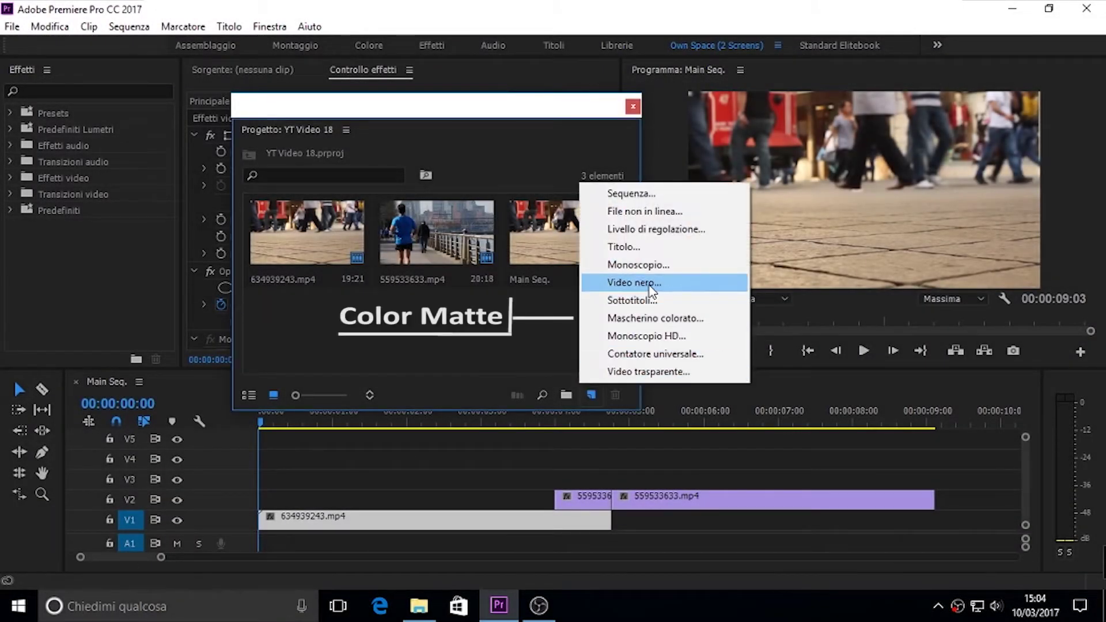
- Create a 1920×1080 bright cyan colour matte with the default name
left_click(655, 318)
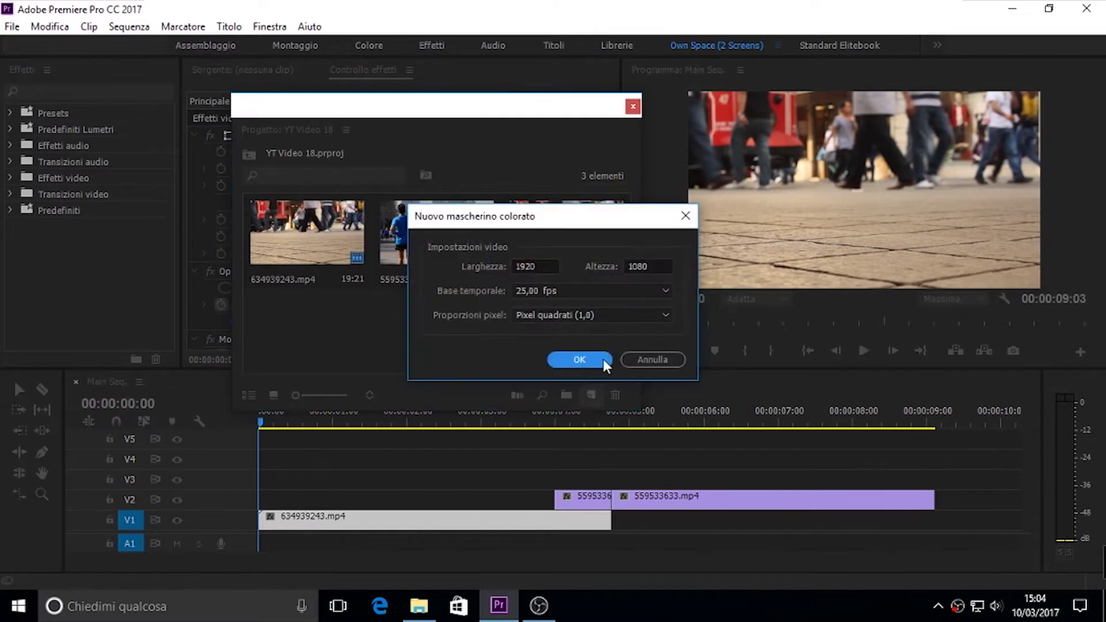
left_click(604, 359)
left_click(601, 341)
left_click_drag(539, 378, 639, 485)
left_click(740, 212)
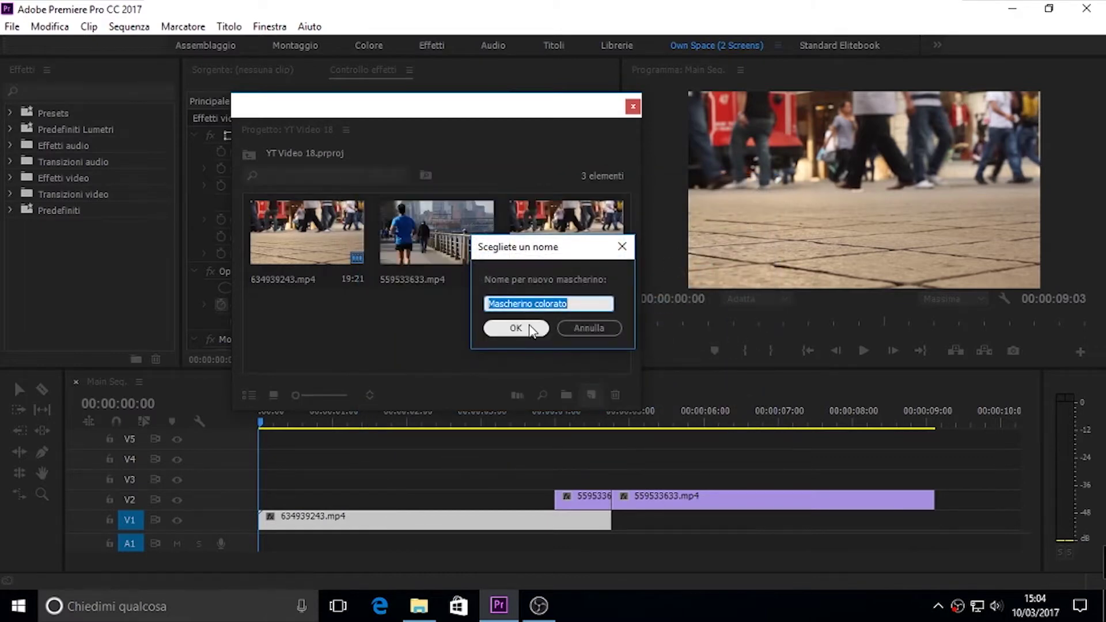
left_click(530, 329)
- Create a second, bright green (00FF18) colour matte and drag the cyan matte onto V3
left_click(589, 395)
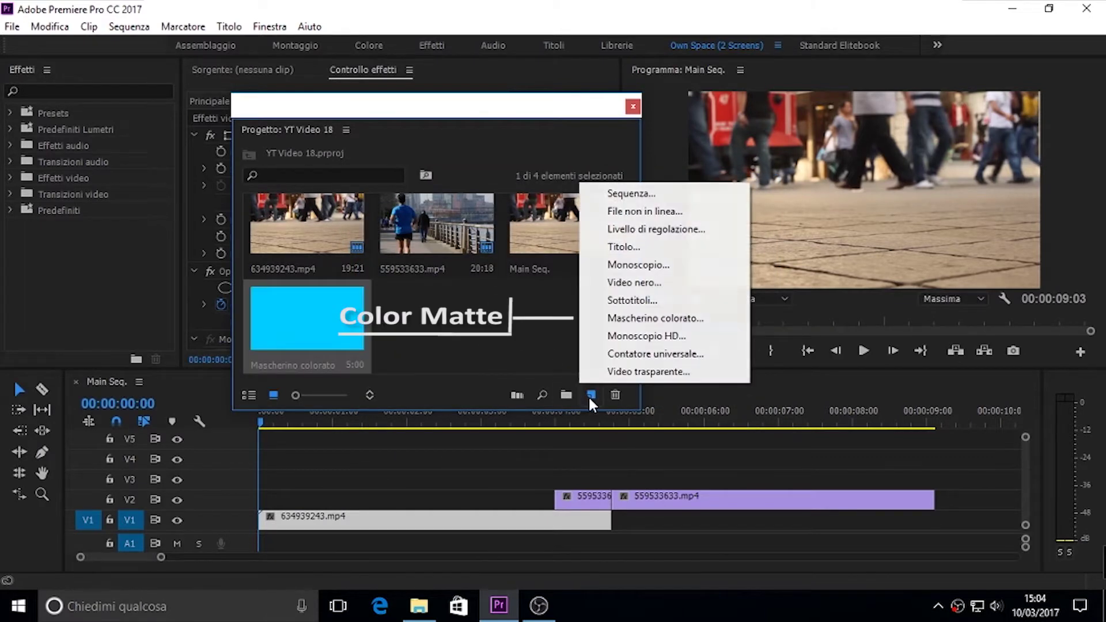
left_click(643, 320)
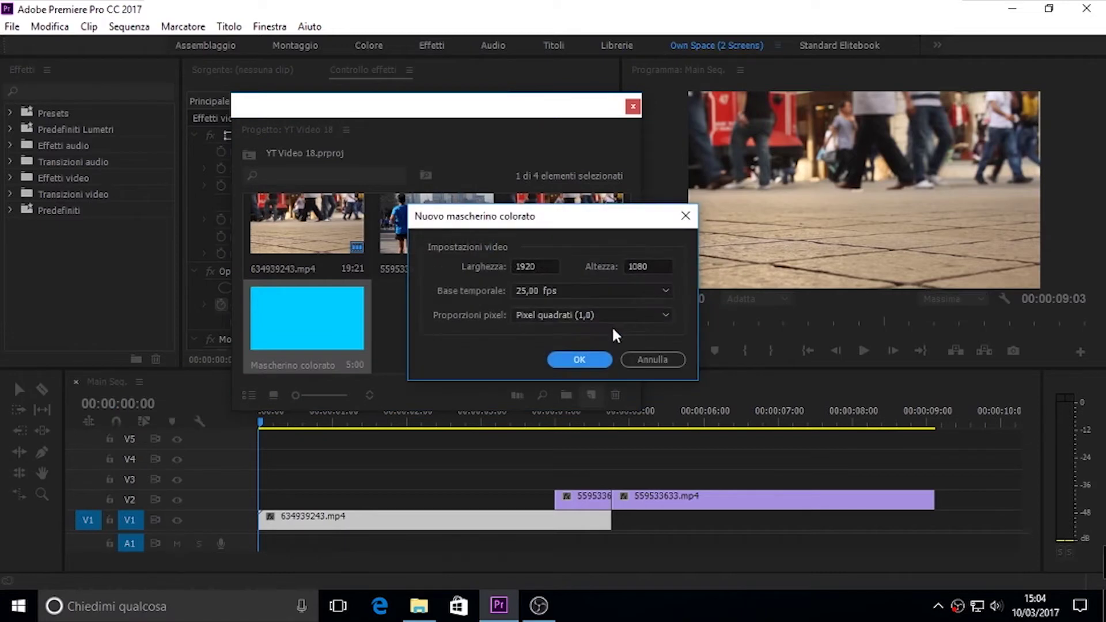
left_click(593, 359)
left_click_drag(598, 338, 602, 302)
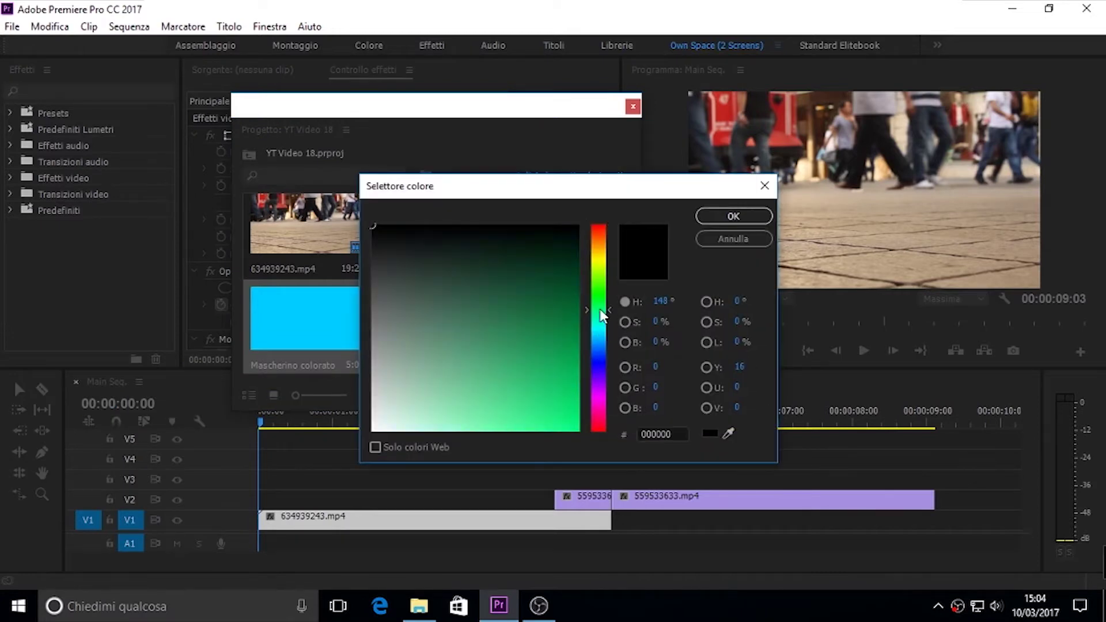
left_click_drag(507, 346, 634, 455)
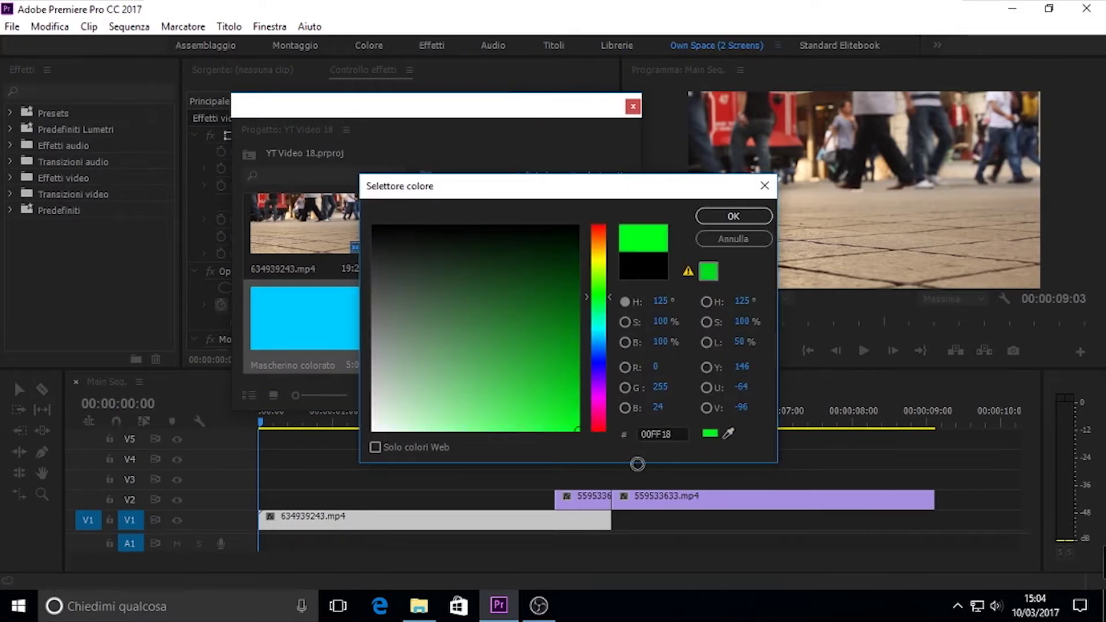
left_click(731, 217)
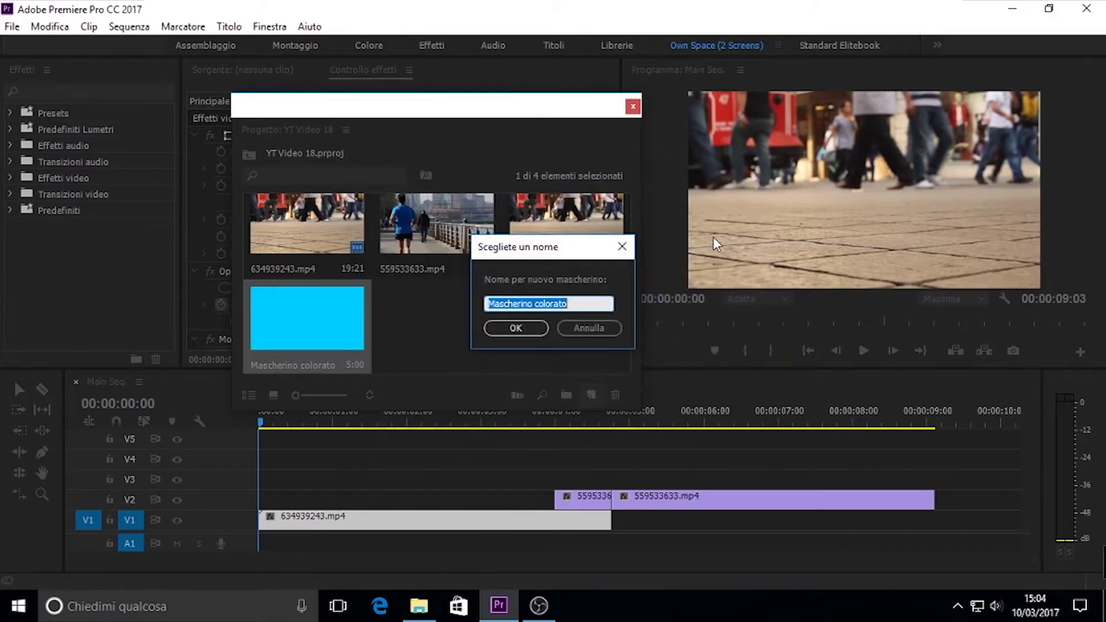
left_click(538, 324)
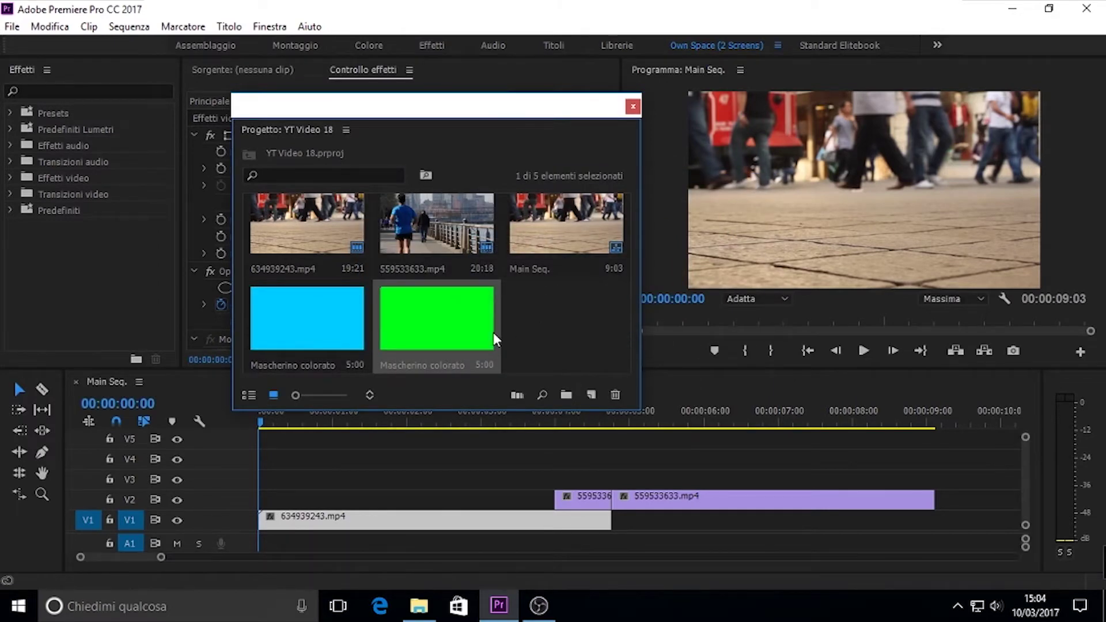
left_click_drag(295, 318, 548, 477)
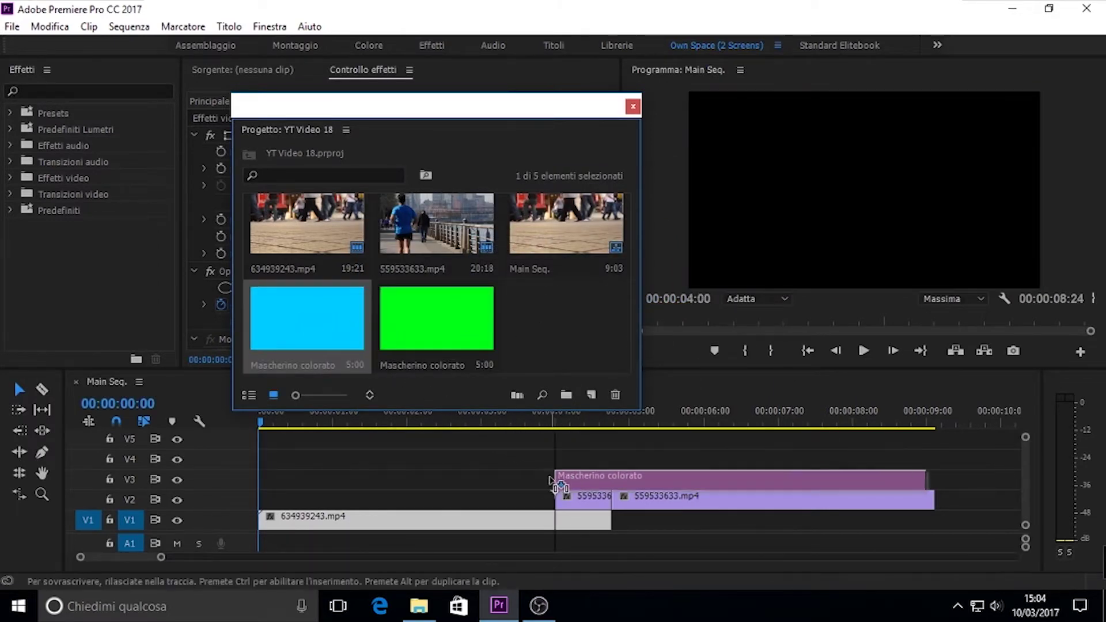
- Move the bin aside and trim the cyan matte on V3 to end at 00:00:04:18
scroll(615, 484, "up", 2, "alt")
scroll(603, 481, "up", 2, "alt")
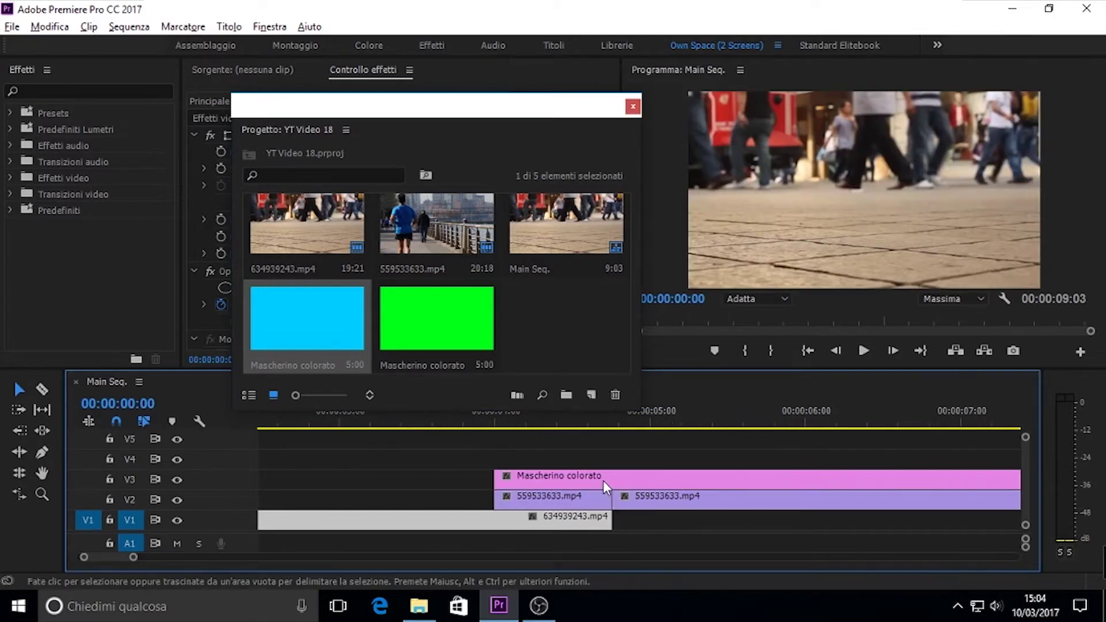
scroll(604, 480, "up", 2, "alt")
mouse_move(507, 114)
left_mouse_down()
mouse_move(427, 68)
mouse_move(361, 55)
left_mouse_up()
left_click(608, 410)
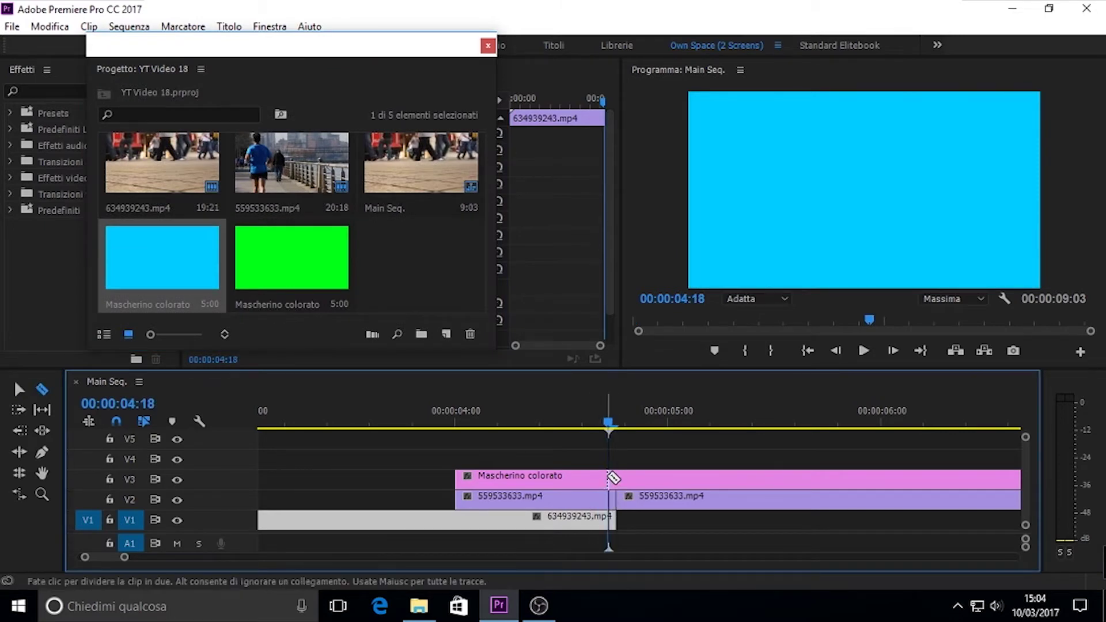
key("ctrl+k")
left_click(644, 476)
key("Delete")
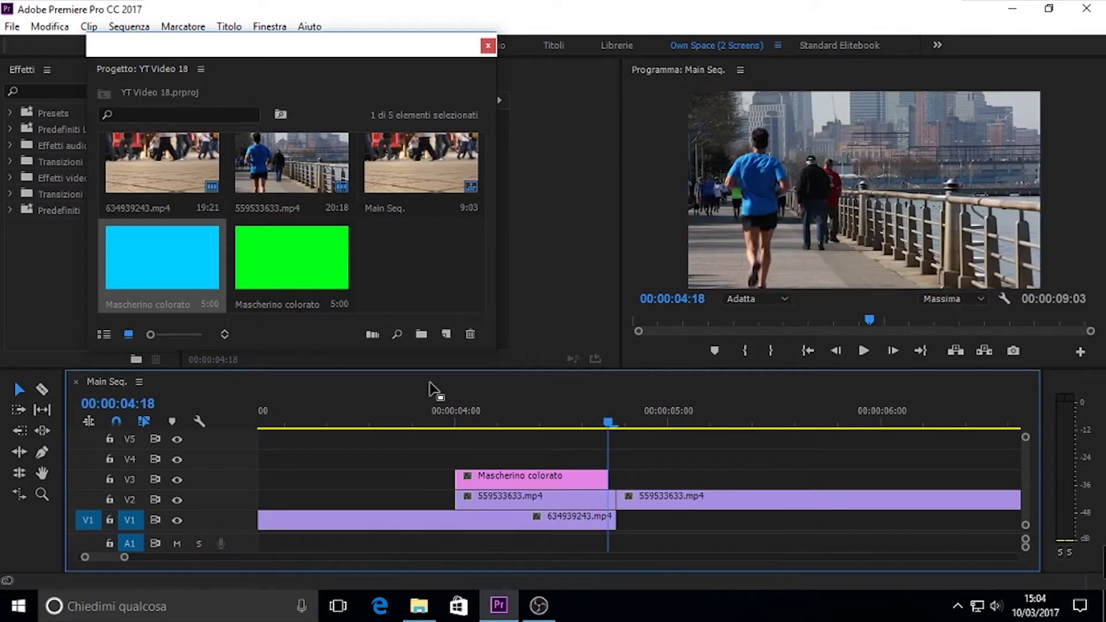
- Place the green matte on V4 and trim it to end at 00:00:04:18
left_click_drag(303, 273, 575, 459)
key("c")
left_click(609, 460)
key("v")
left_click(643, 461)
key("Delete")
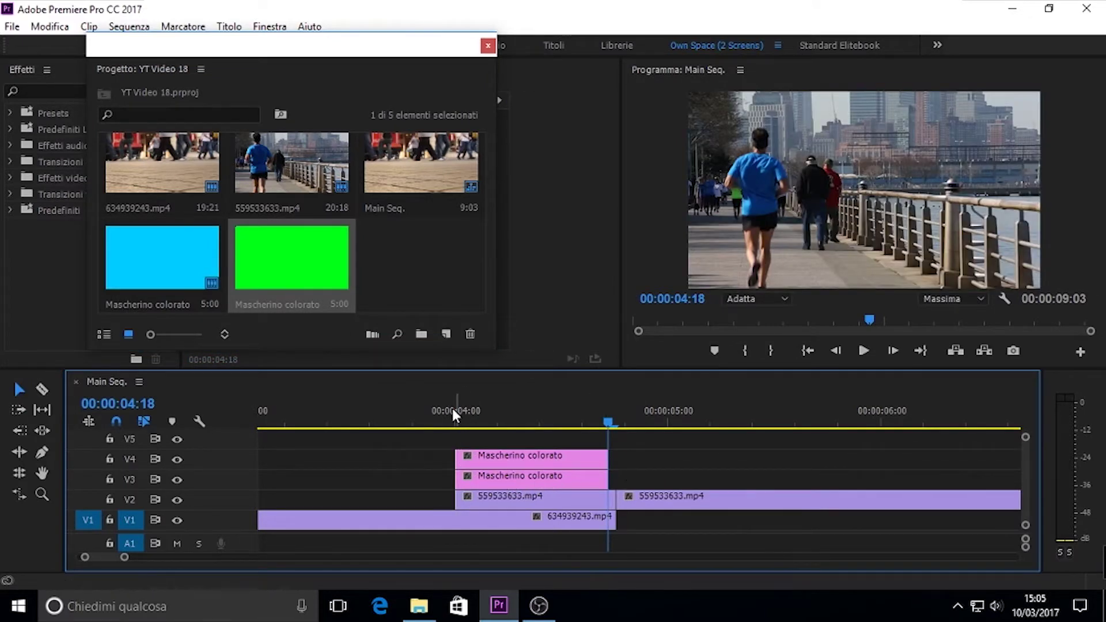
- Slide the cyan matte on V3 ten frames earlier and close the floating Project bin
left_click(455, 409)
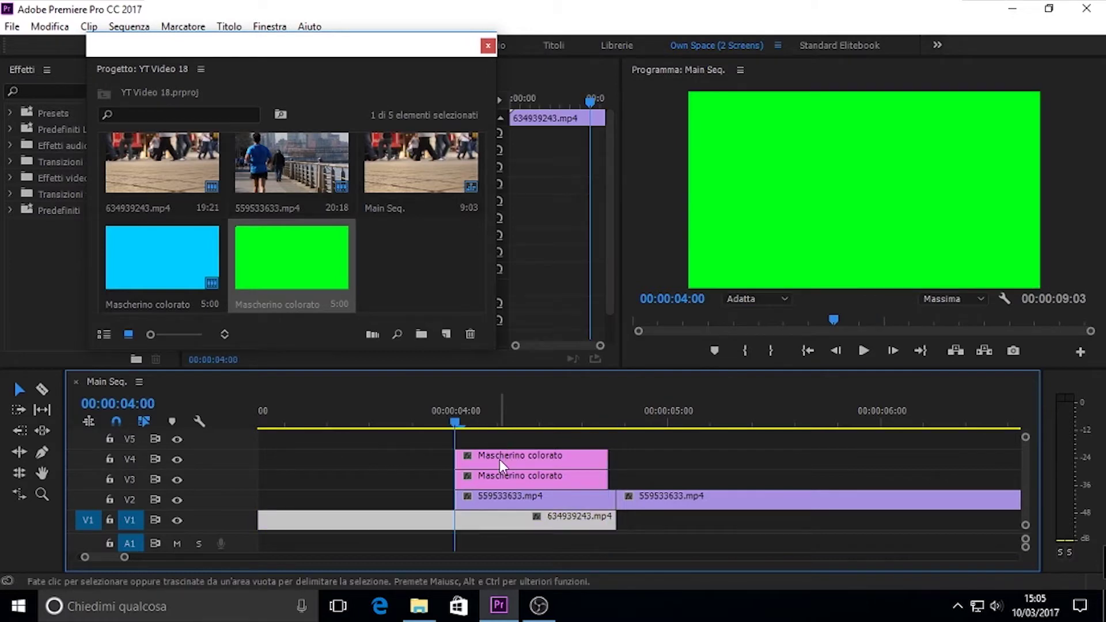
key("Right")
key("Right")
key("Right")
key("Right")
key("Right")
key("Right")
key("Right")
left_click_drag(561, 474, 469, 479)
scroll(486, 477, "down", 2)
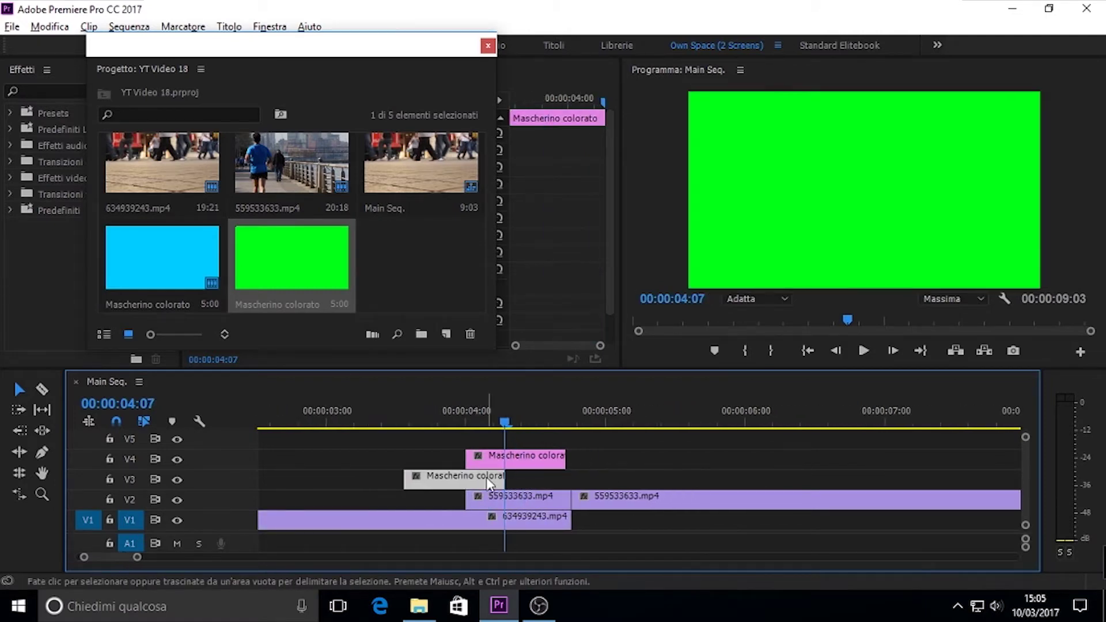
scroll(487, 477, "down", 1)
left_click_drag(375, 54, 314, 72)
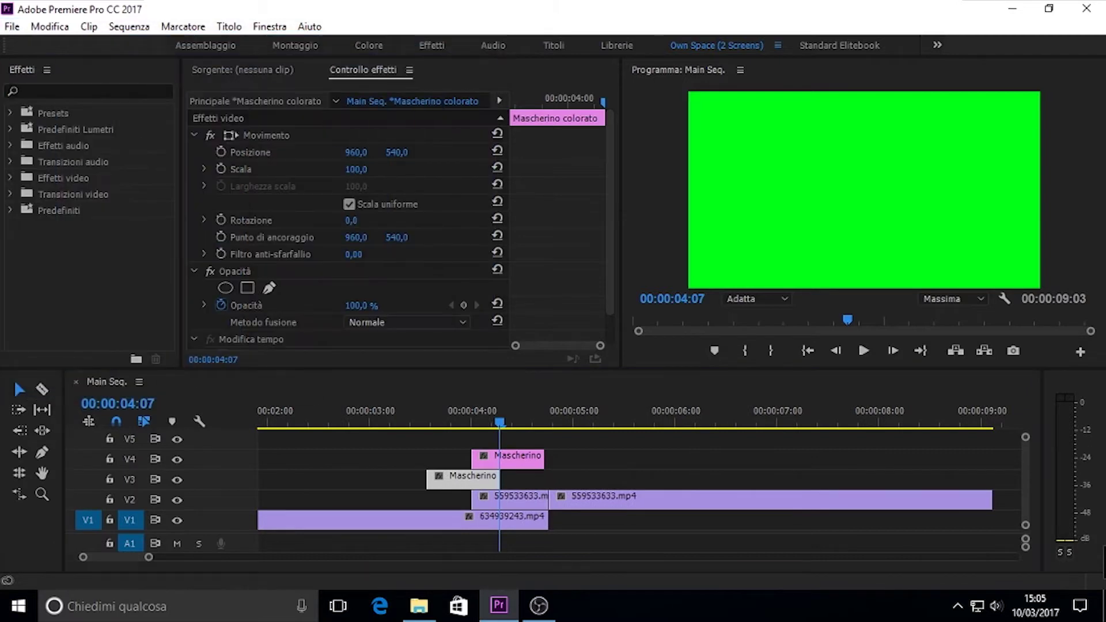
- Give the cyan matte 70% opacity and a non-uniform scale width of 42
mouse_move(494, 410)
left_mouse_down()
mouse_move(404, 397)
mouse_move(442, 411)
left_mouse_up()
left_click(448, 476)
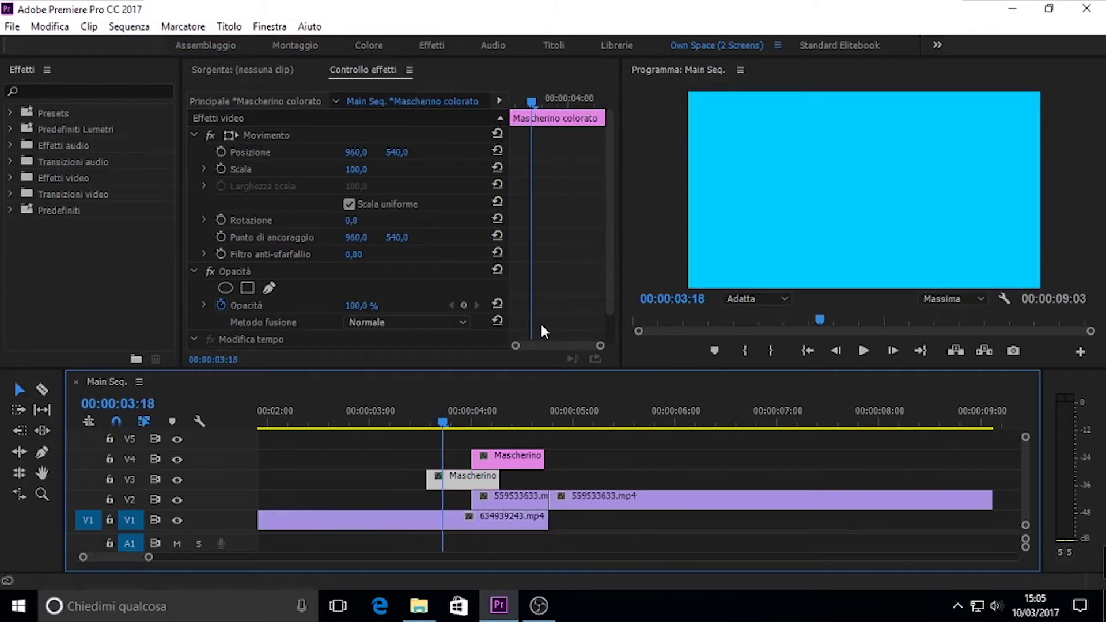
left_click(355, 305)
type("70")
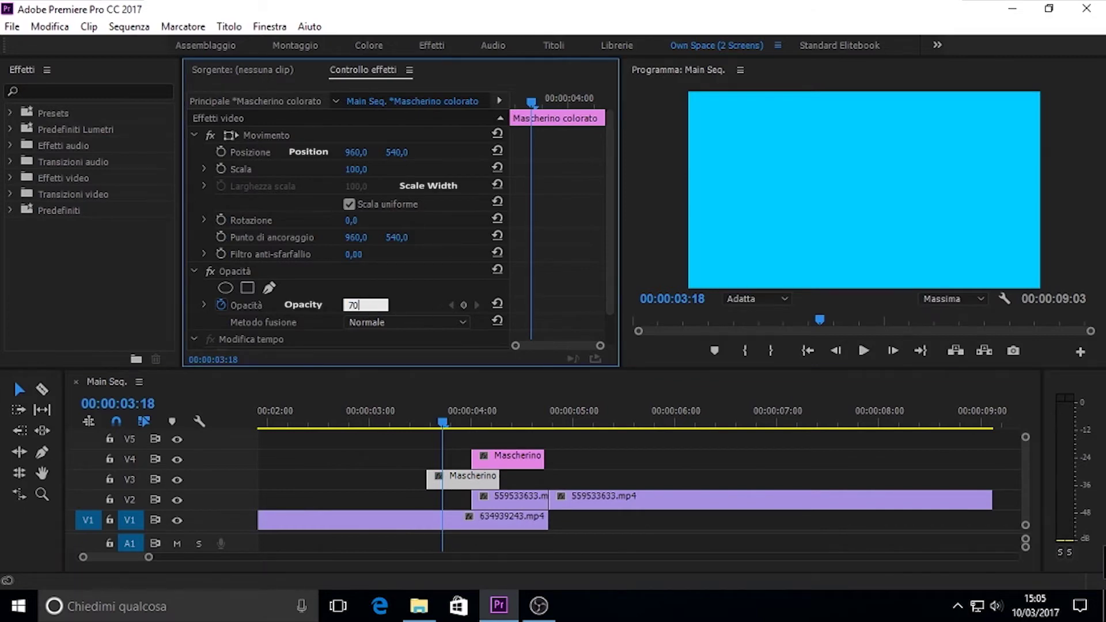
key("Return")
left_click(349, 204)
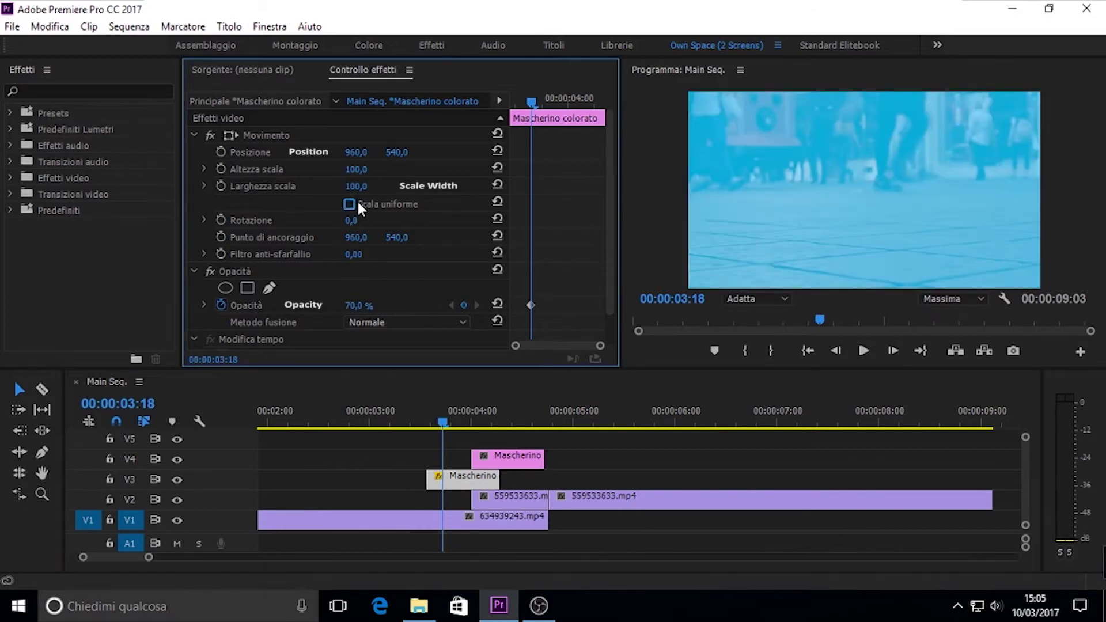
left_click(358, 186)
type("2")
key("Return")
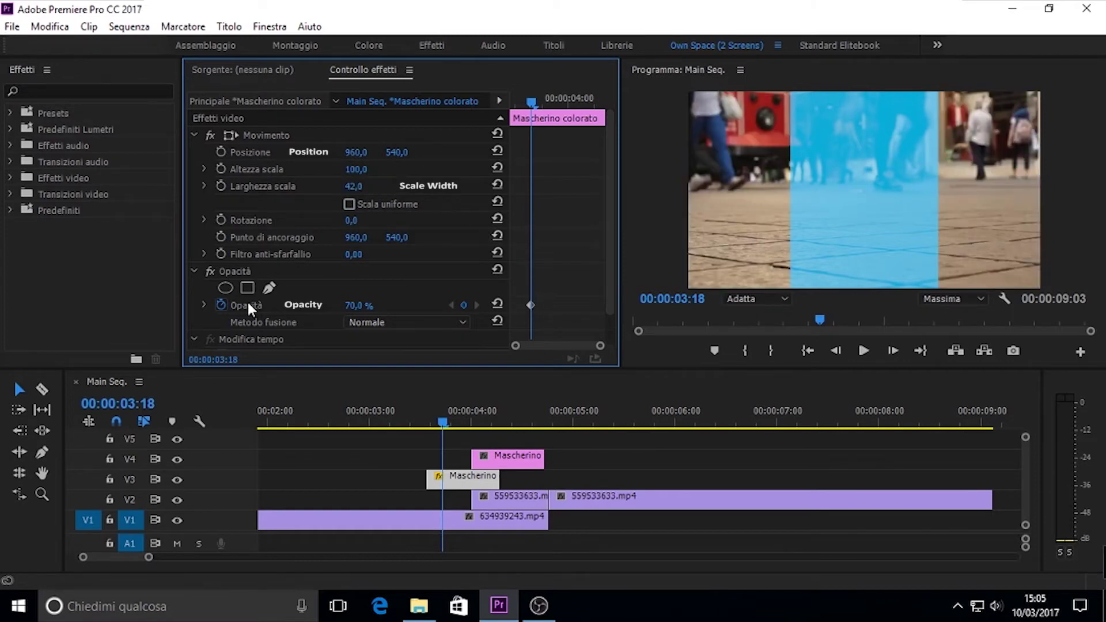
- Keyframe the cyan bar's Position X at -406 at 00:00:03:14, off the left edge
left_click_drag(448, 410, 427, 414)
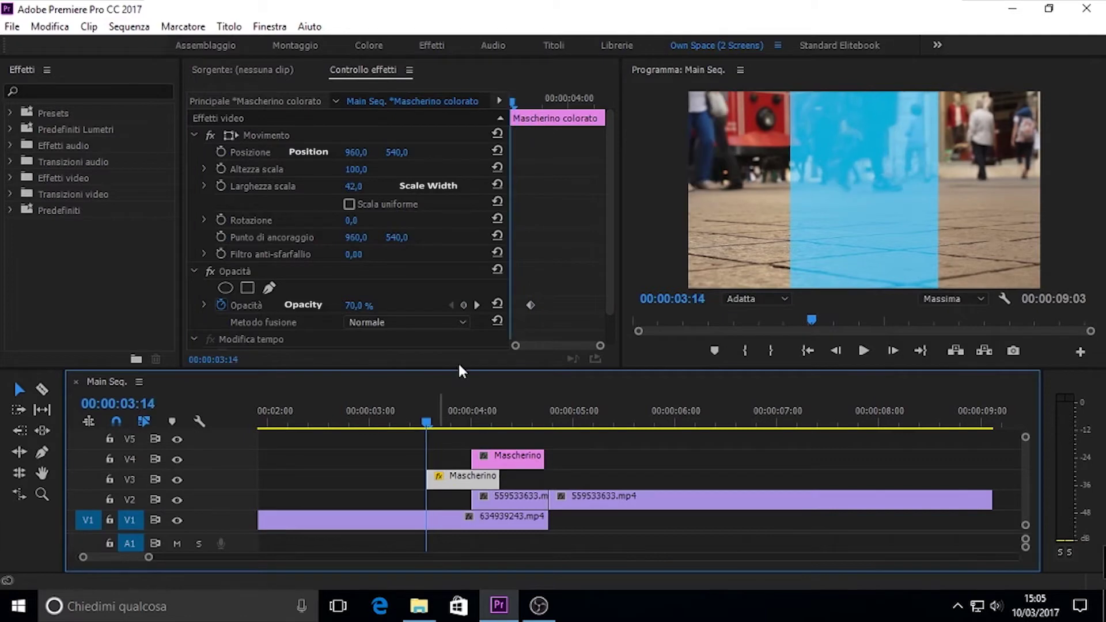
left_click_drag(356, 152, 311, 152)
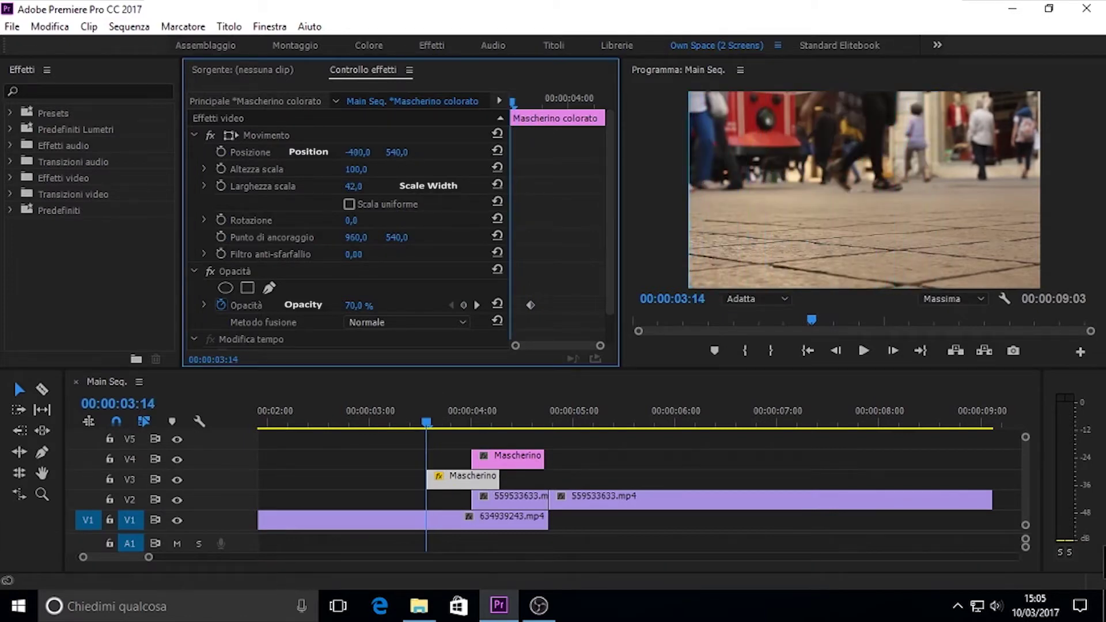
left_click(222, 152)
- Hide V4, keyframe the cyan bar at Position X 2328 at 00:00:04:06, and preview
left_click_drag(513, 101, 603, 75)
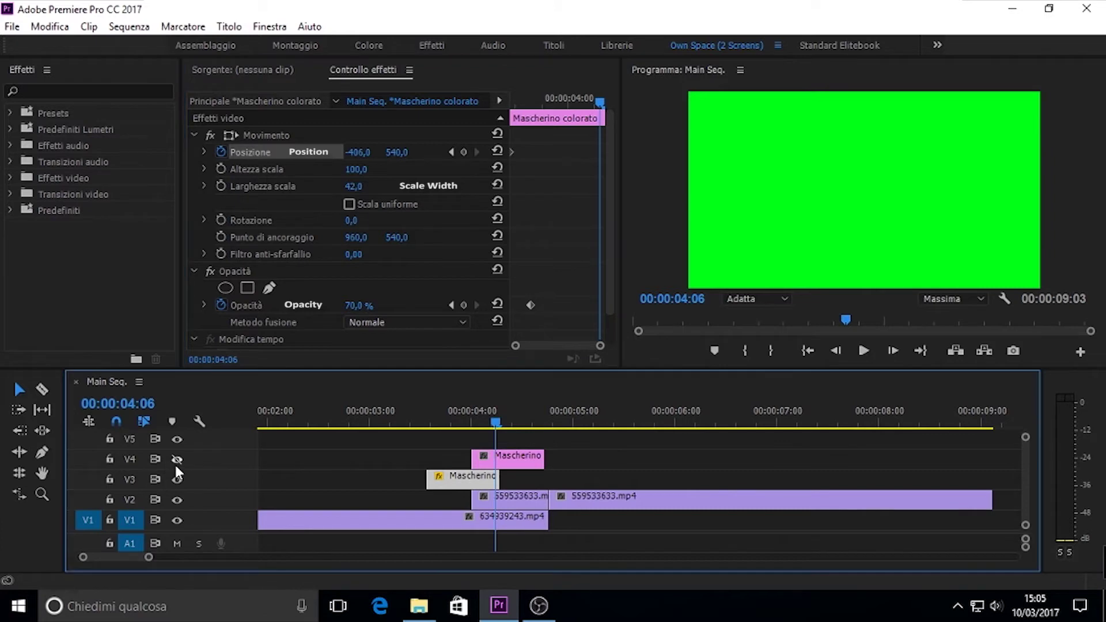
left_click(176, 460)
left_click_drag(358, 152, 414, 152)
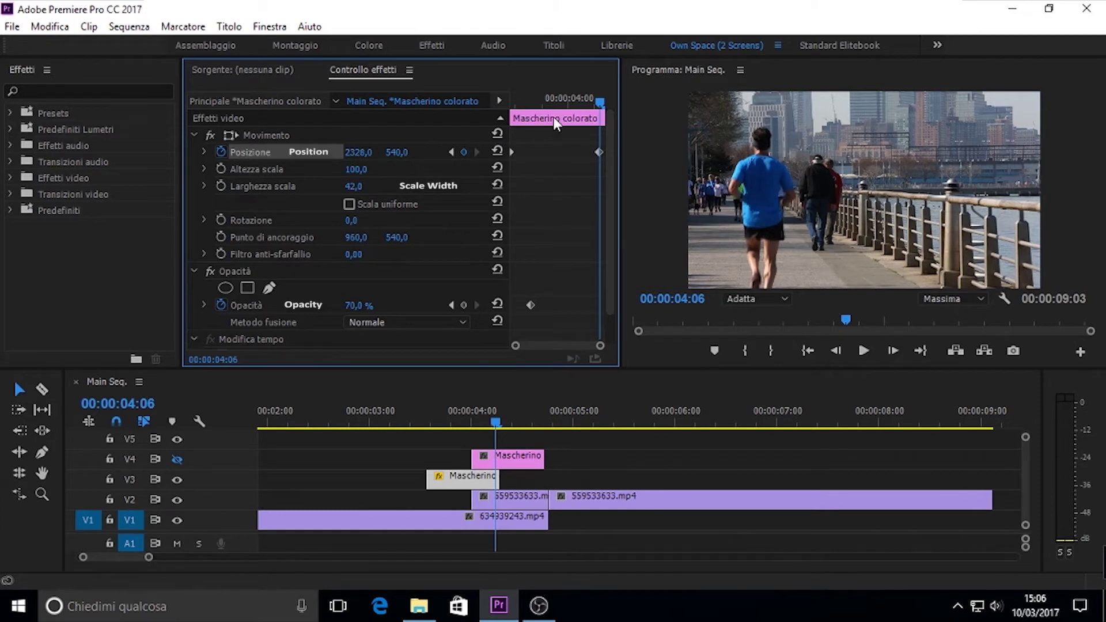
left_click_drag(559, 104, 512, 119)
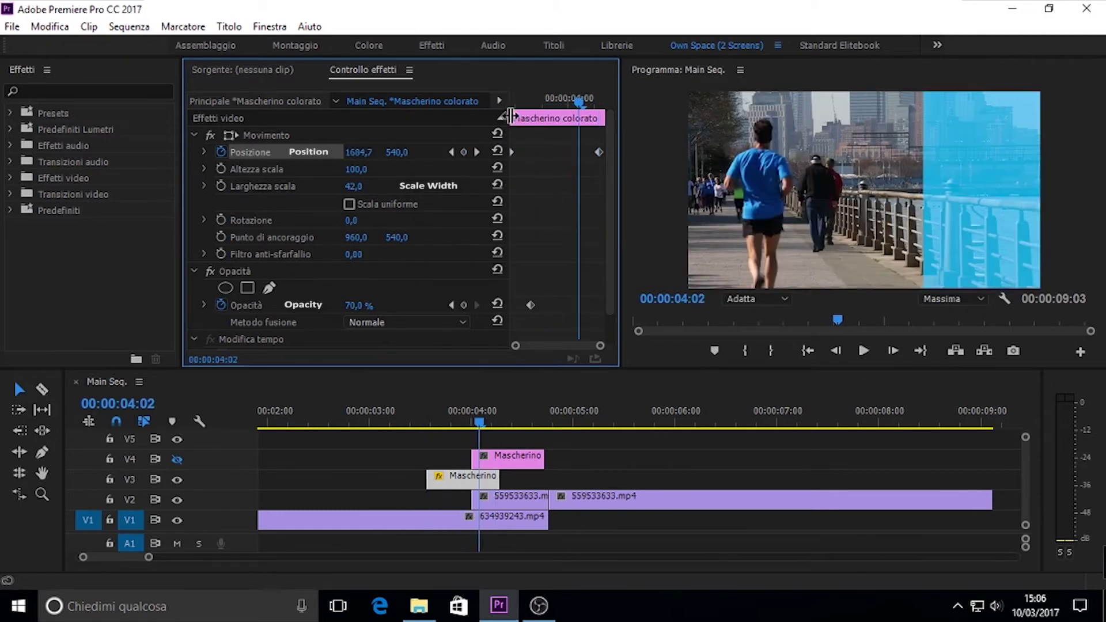
left_click_drag(452, 405, 476, 392)
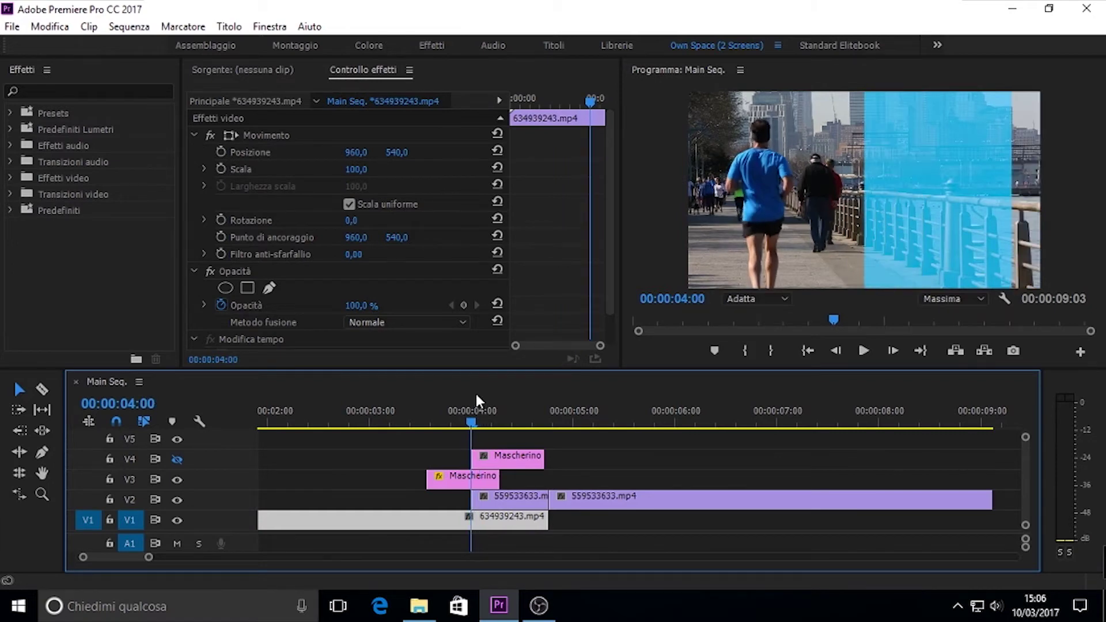
- Give the green matte 70% opacity and a non-uniform scale width of 20
left_click(496, 461)
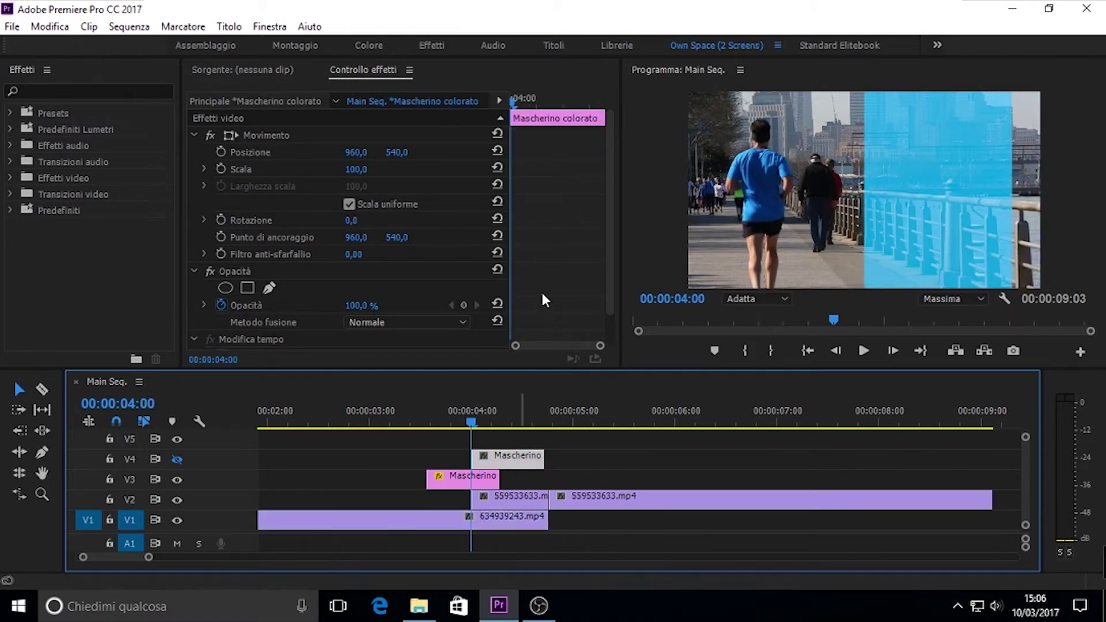
left_click(356, 305)
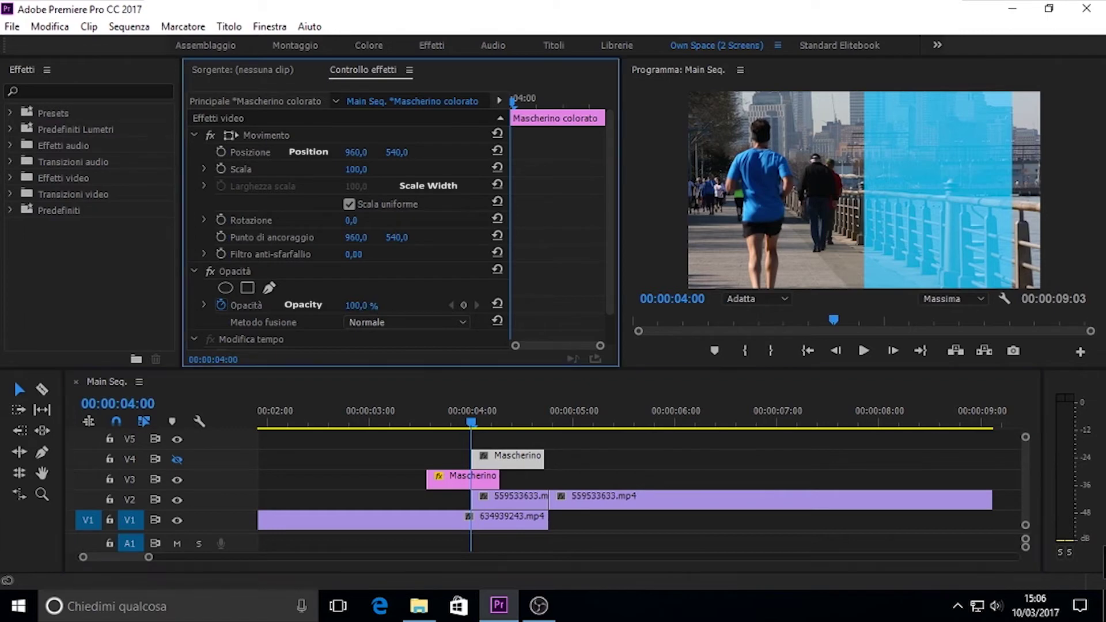
type("70")
key("Return")
left_click(365, 204)
left_click(357, 185)
type("20")
key("Return")
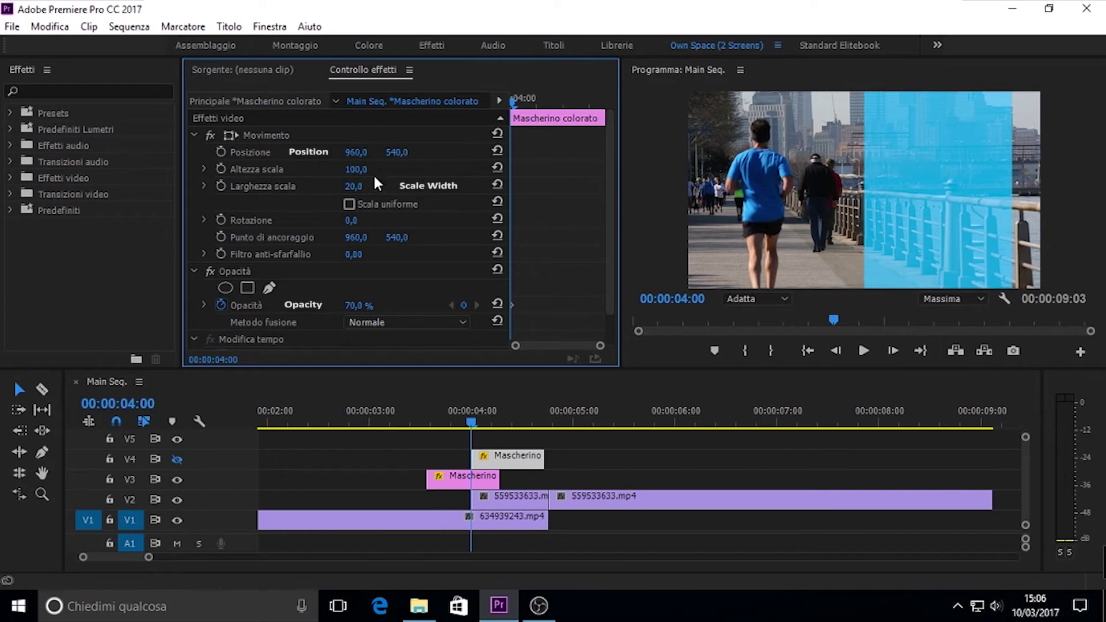
- Show V4 and keyframe the green bar's Position X from 2113 at 04:00 to -168 at 04:14
left_click(177, 459)
left_click_drag(365, 151, 537, 151)
left_click(221, 152)
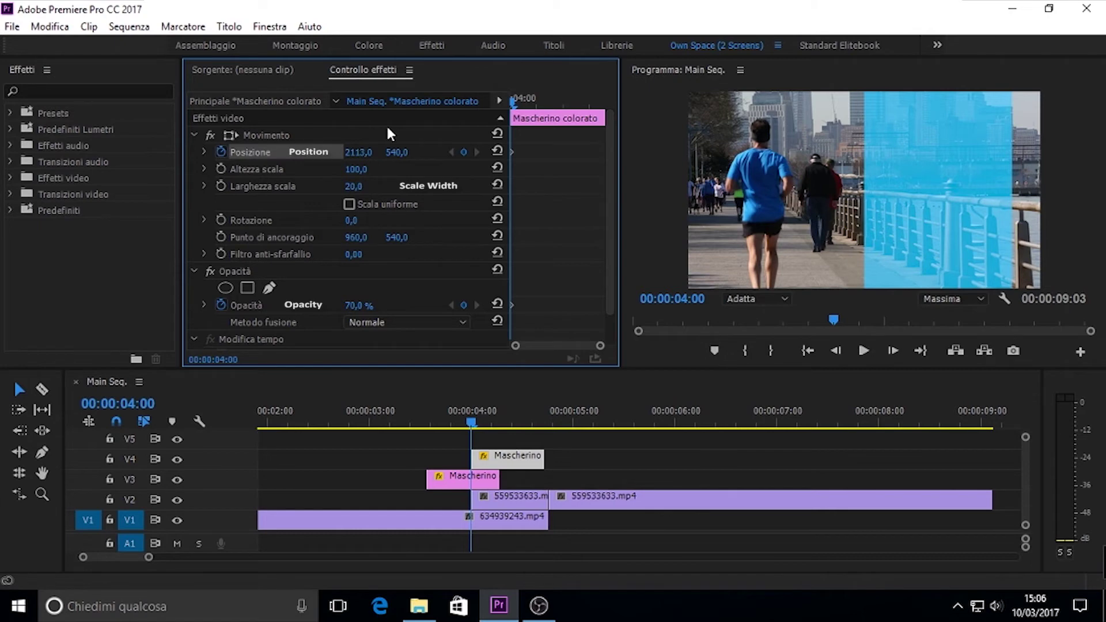
left_click_drag(513, 98, 589, 91)
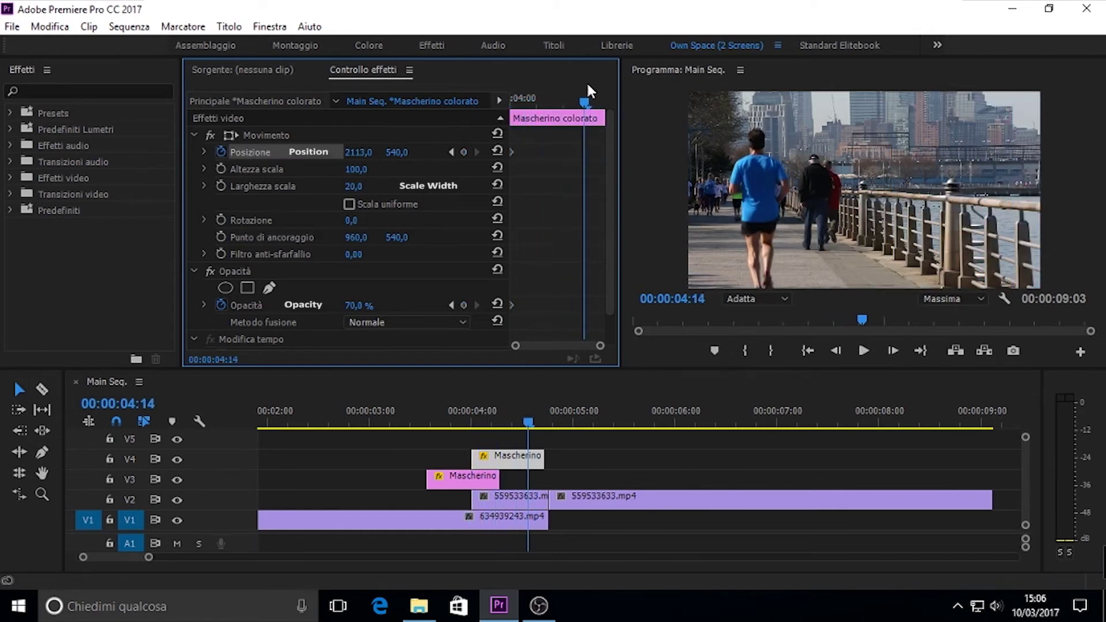
left_click_drag(360, 153, 242, 154)
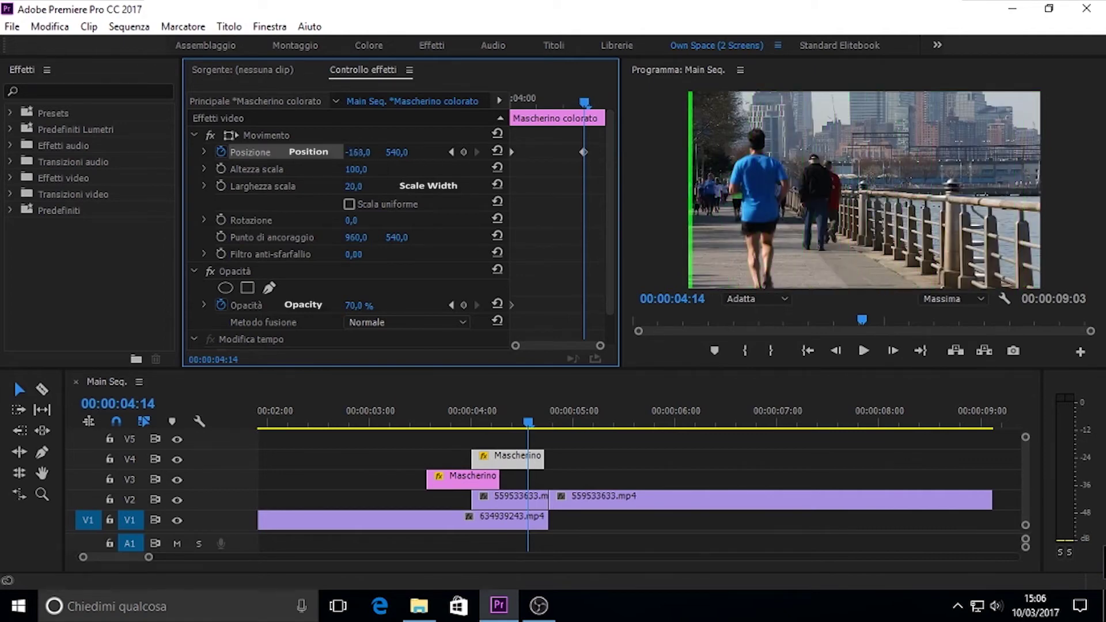
left_click(504, 403)
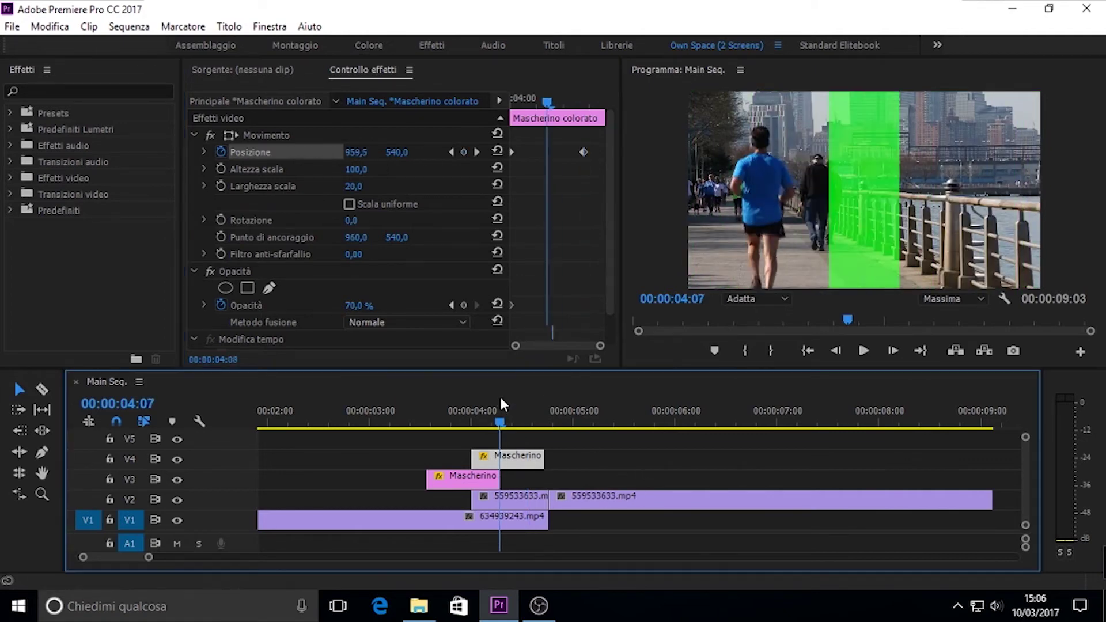
left_click(410, 398)
key("space")
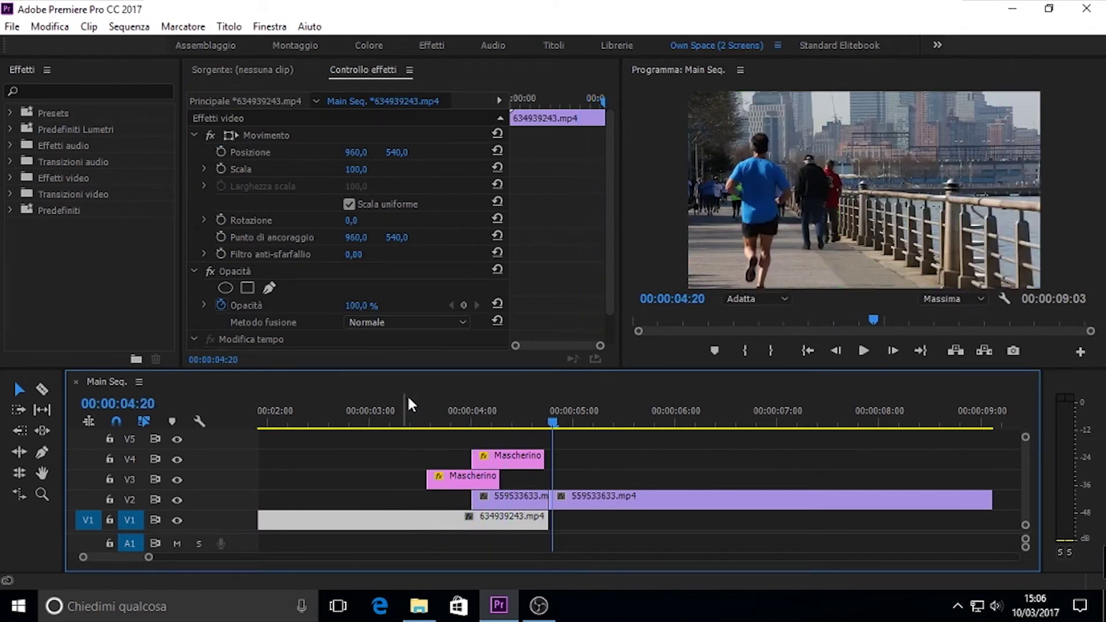
- Apply Video Effects > Transform > Crop (Ritaglia) to the 559533633.mp4 clip on V2
left_click_drag(504, 401, 443, 409)
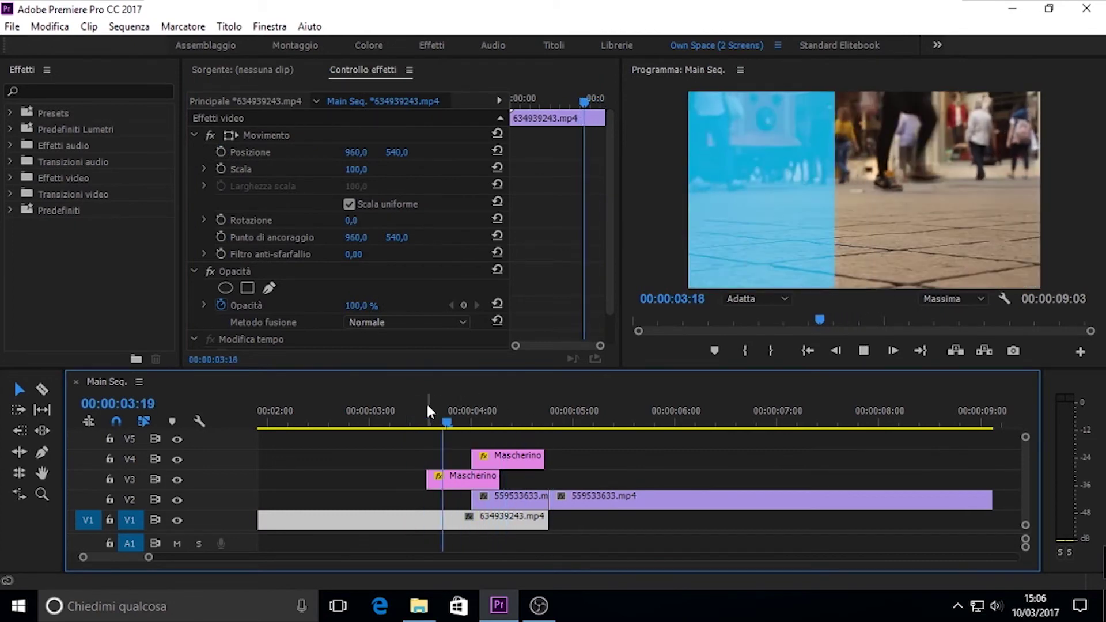
left_click_drag(449, 399, 489, 397)
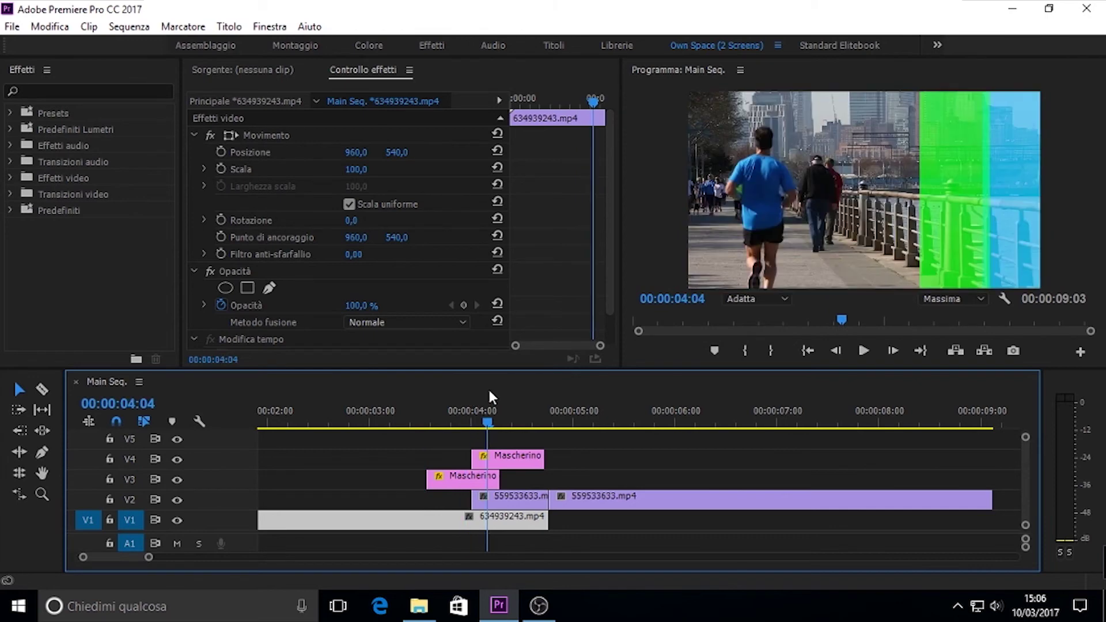
left_click(507, 499)
scroll(578, 257, "down", 1)
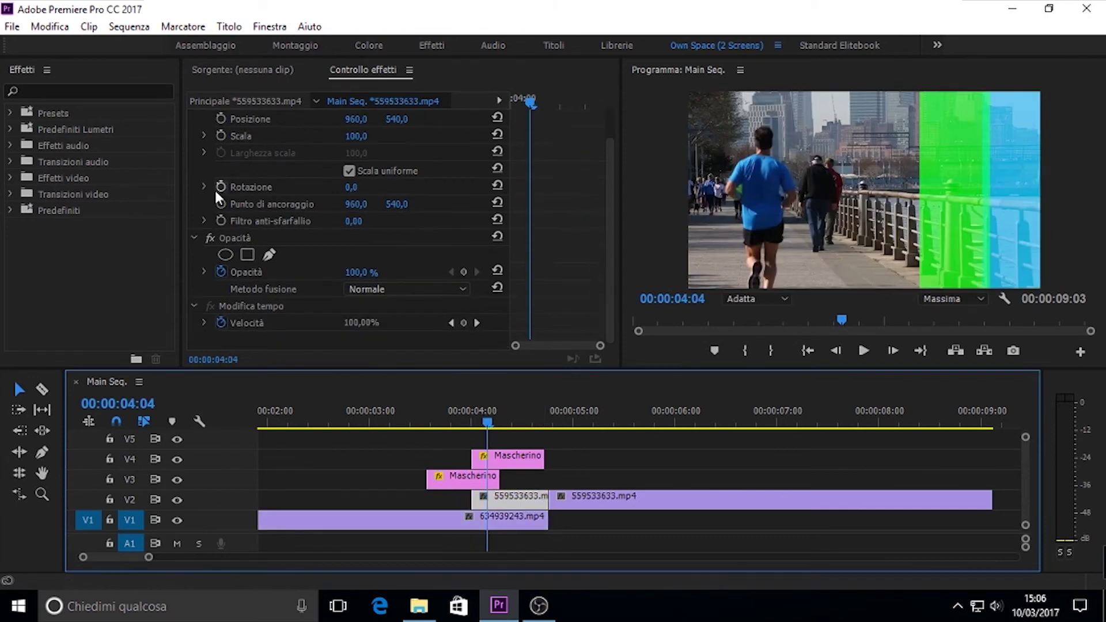
left_click(12, 180)
scroll(32, 164, "down", 5)
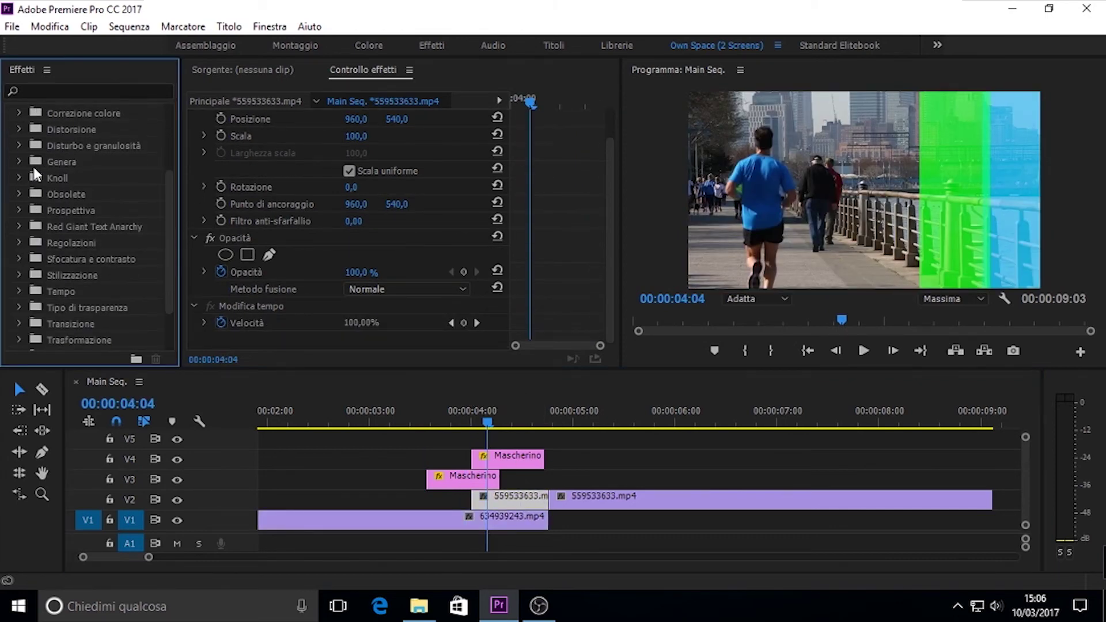
left_click(20, 290)
scroll(98, 238, "down", 3)
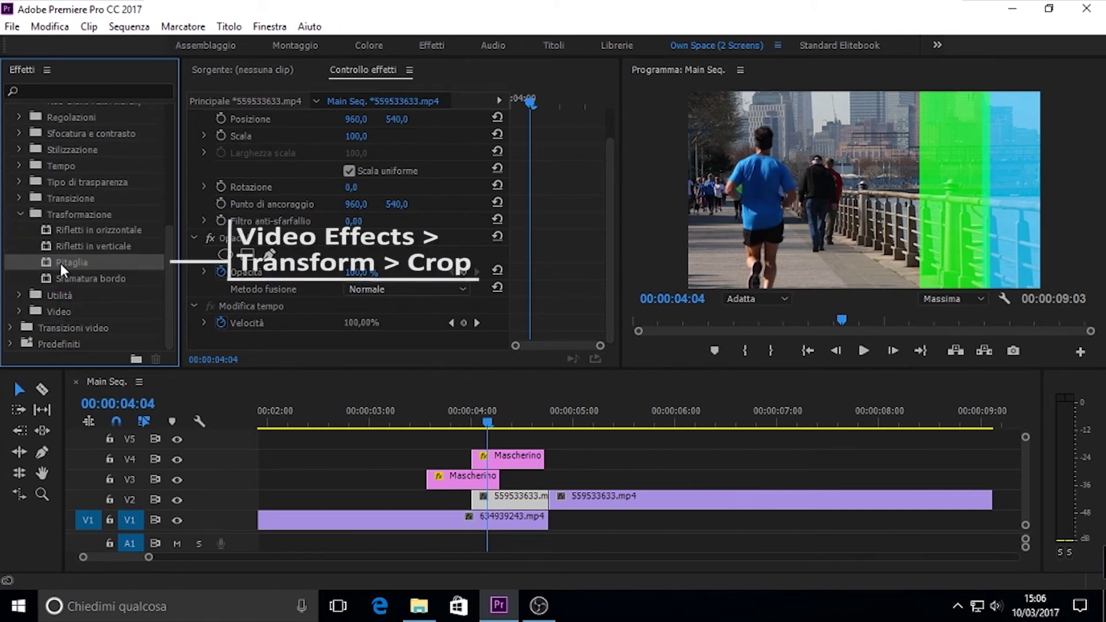
mouse_move(63, 269)
left_mouse_down()
mouse_move(504, 398)
mouse_move(510, 499)
left_mouse_up()
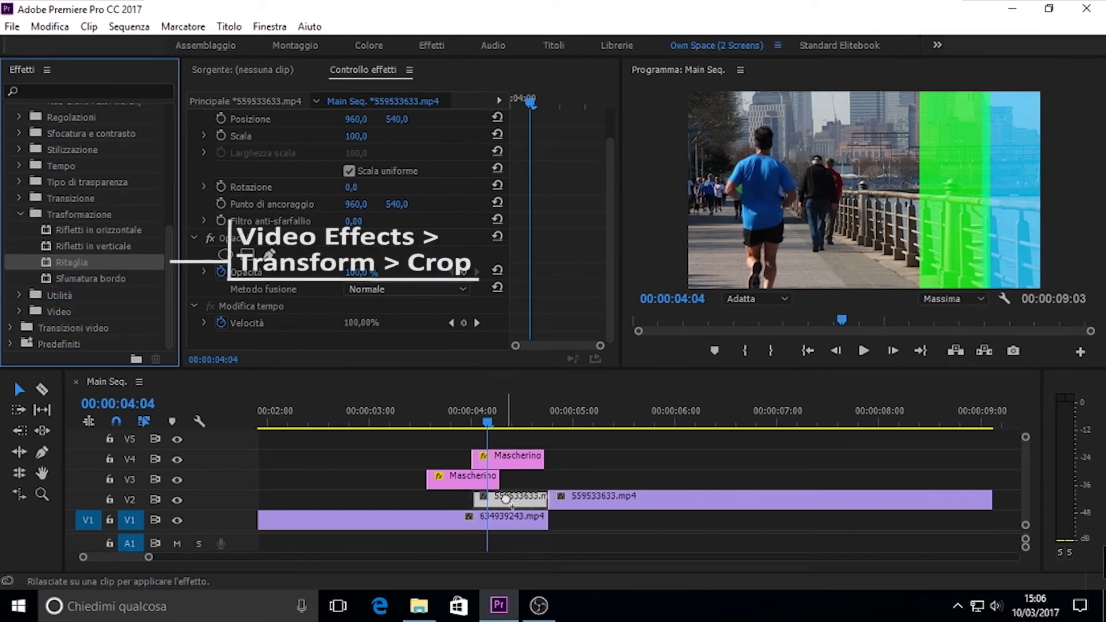
scroll(568, 241, "down", 3)
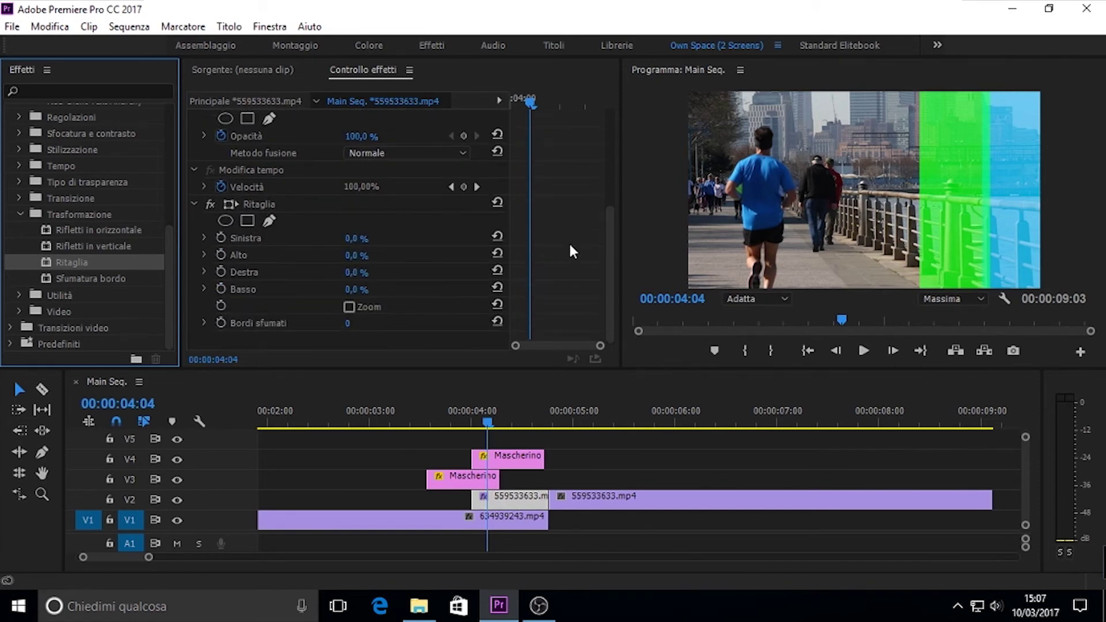
left_click_drag(533, 101, 507, 99)
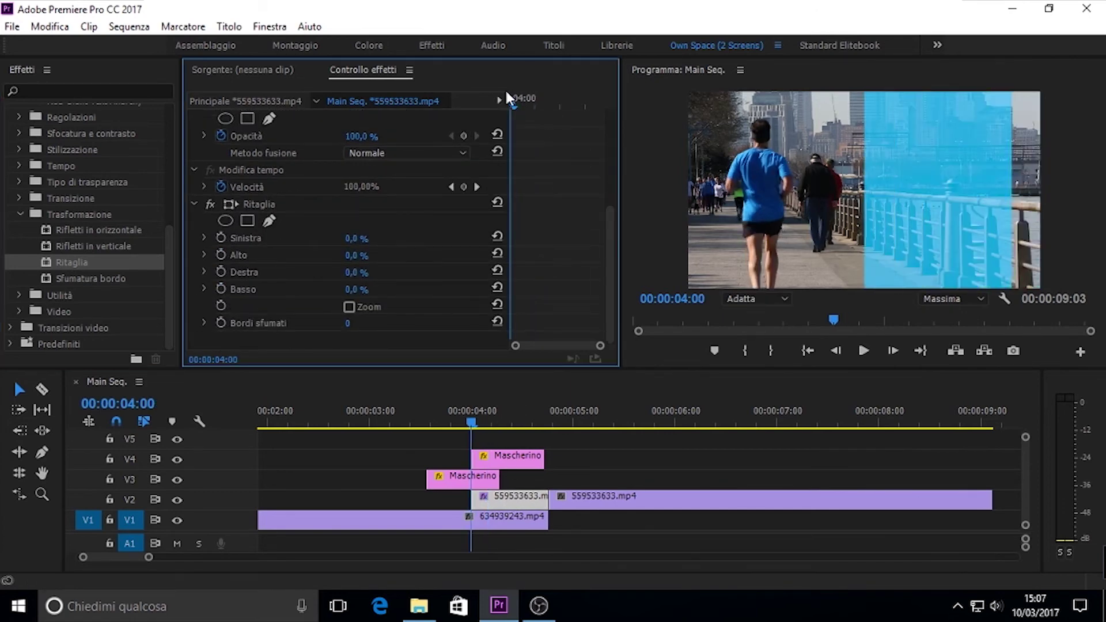
- Keyframe the running clip's left crop from 100% at 04:00 to 0% at 04:14
left_click(220, 238)
left_click(357, 238)
type("100")
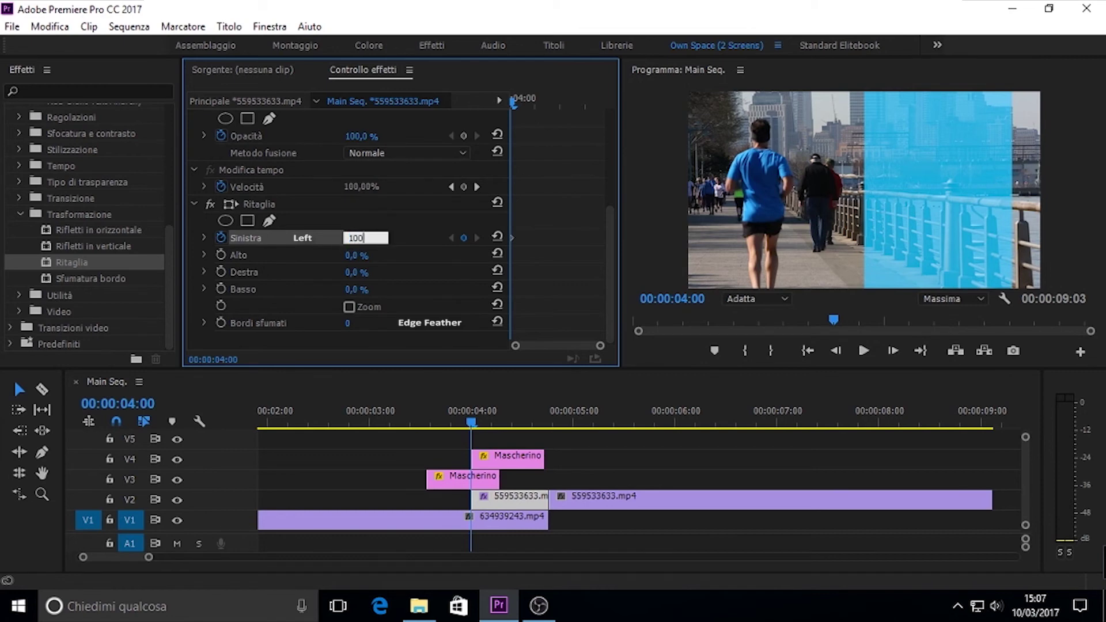
key("Return")
left_click_drag(521, 88, 579, 82)
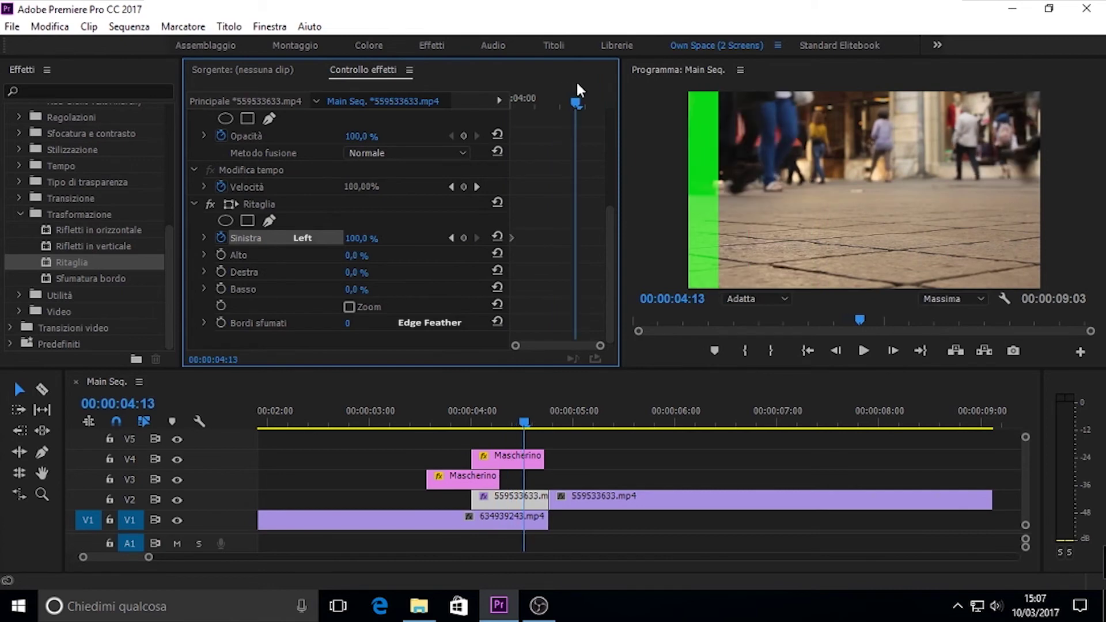
left_click(352, 238)
type("0")
key("Return")
- Set the crop's edge feather to 50 and review the softened wipe mid-transition
left_click_drag(525, 422, 480, 413)
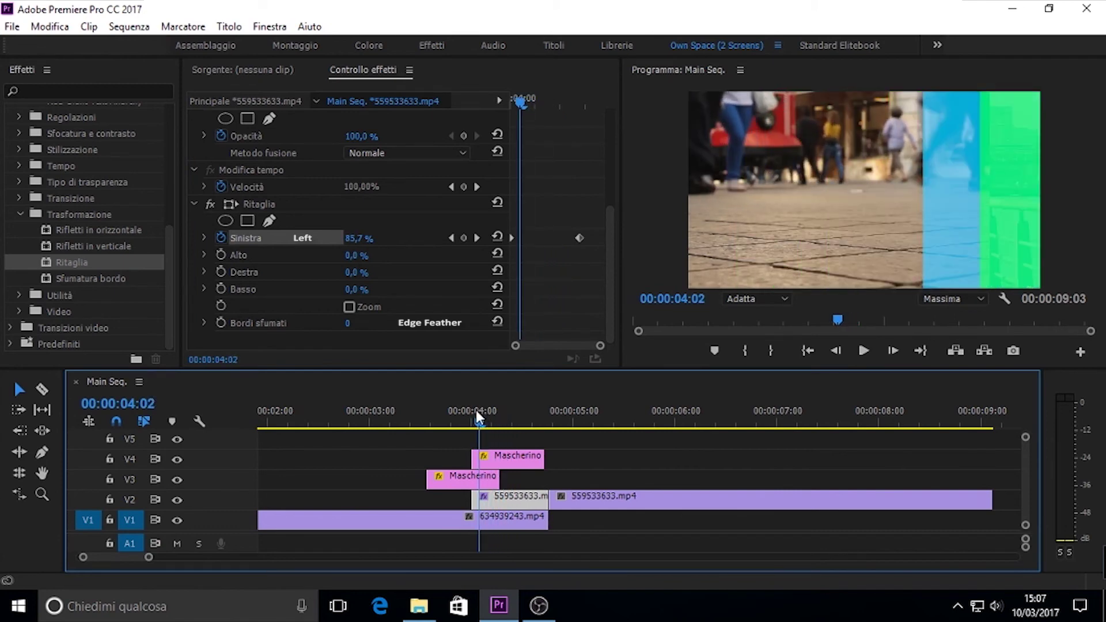
left_click_drag(479, 413, 519, 402)
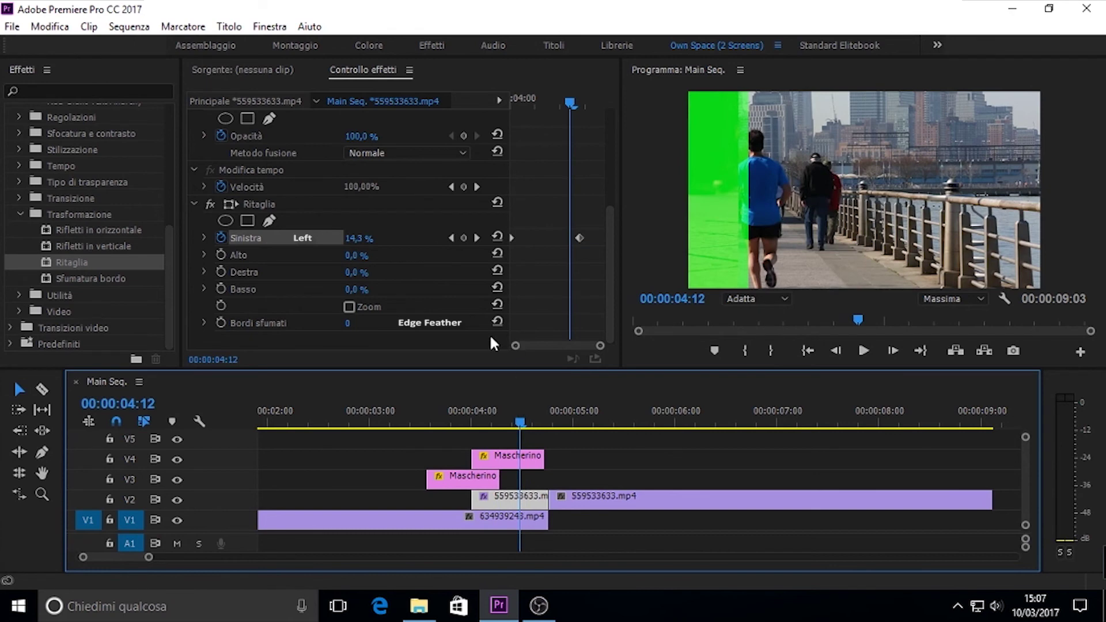
left_click(349, 322)
type("50")
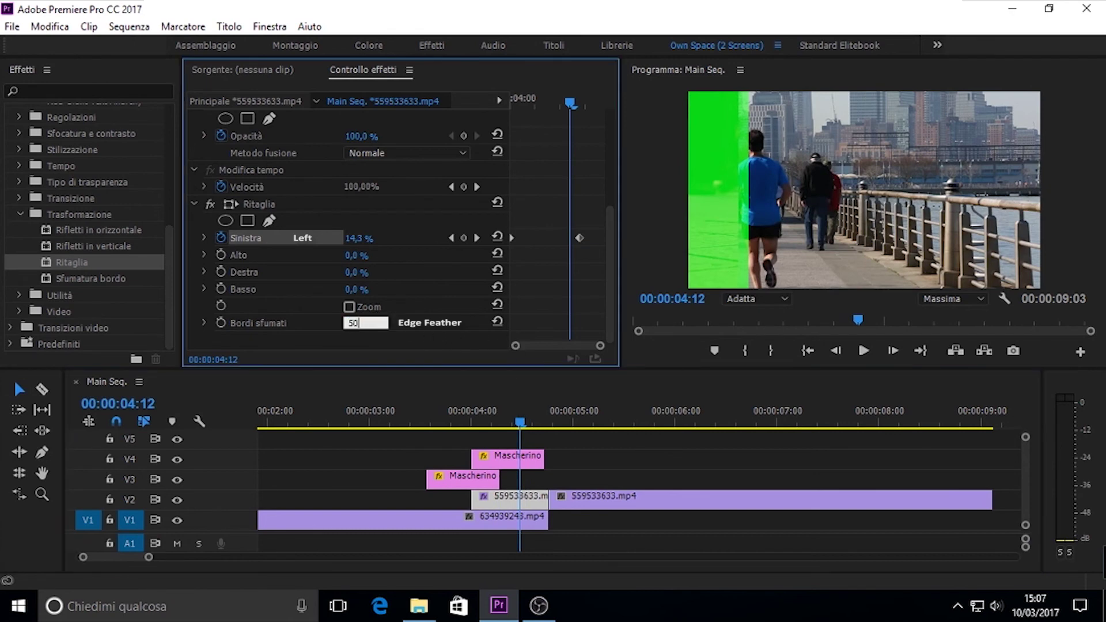
key("Return")
left_click_drag(512, 410, 382, 410)
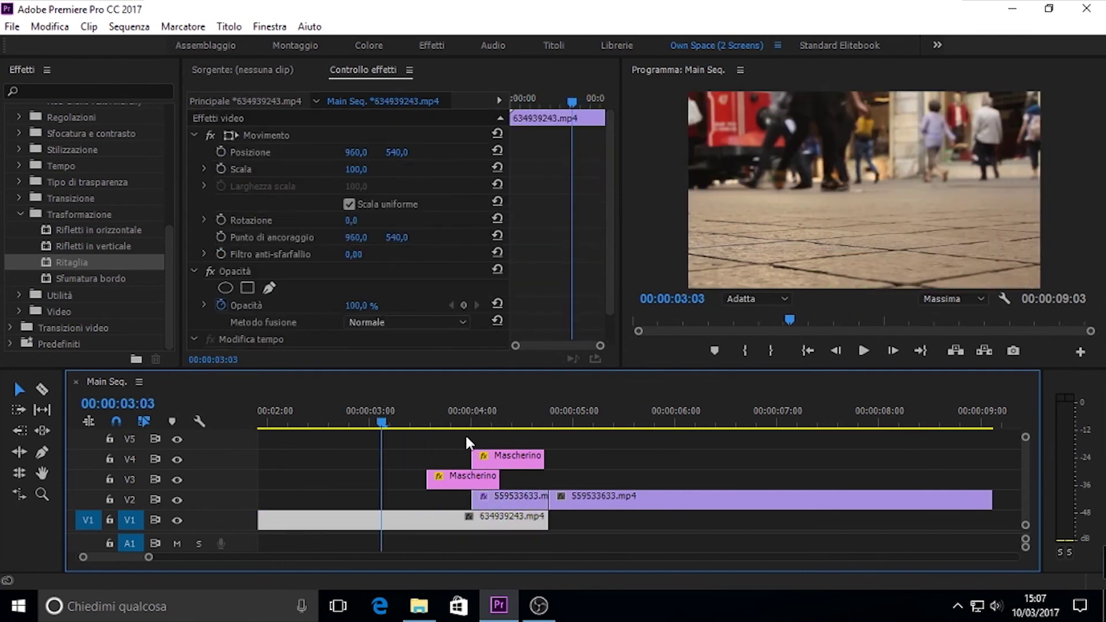
- Zoom the timeline to fit the whole Main Seq. and deselect all clips
key("minus")
key("minus")
key("minus")
left_click(760, 469)
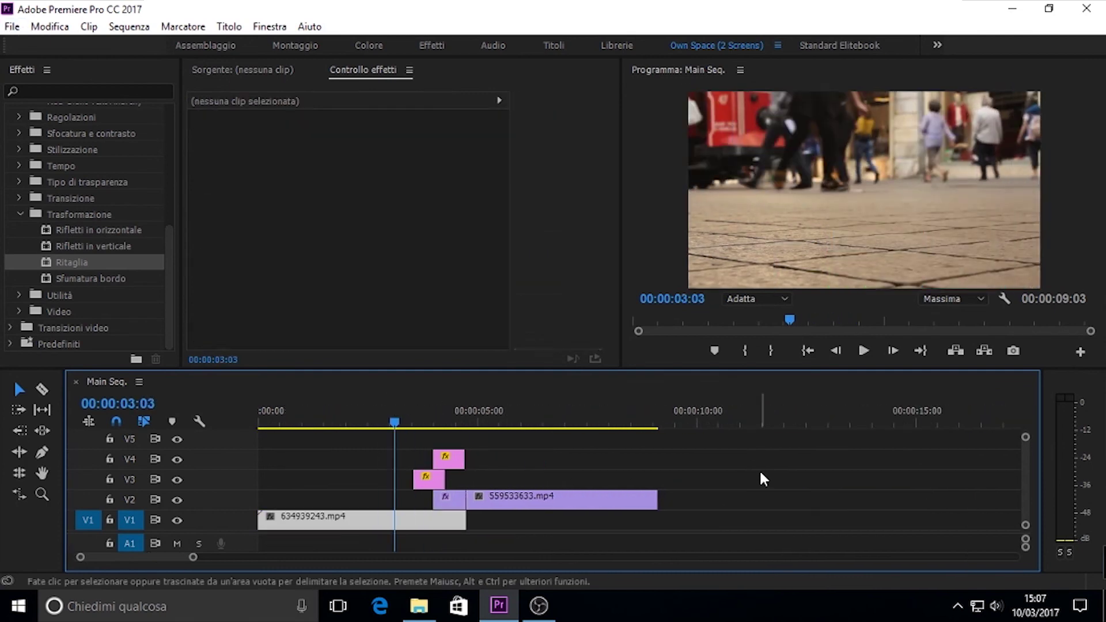